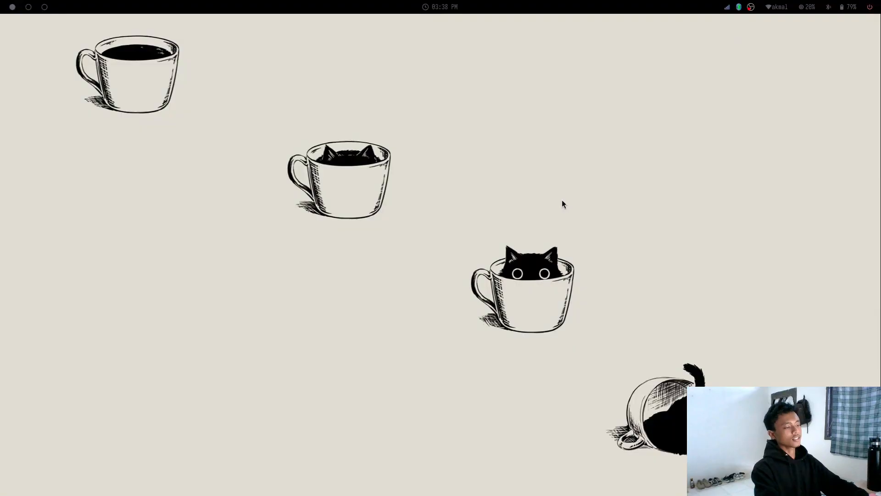
# Find logisim-evolution in the application launcher and start it
pyautogui.press('super+d')
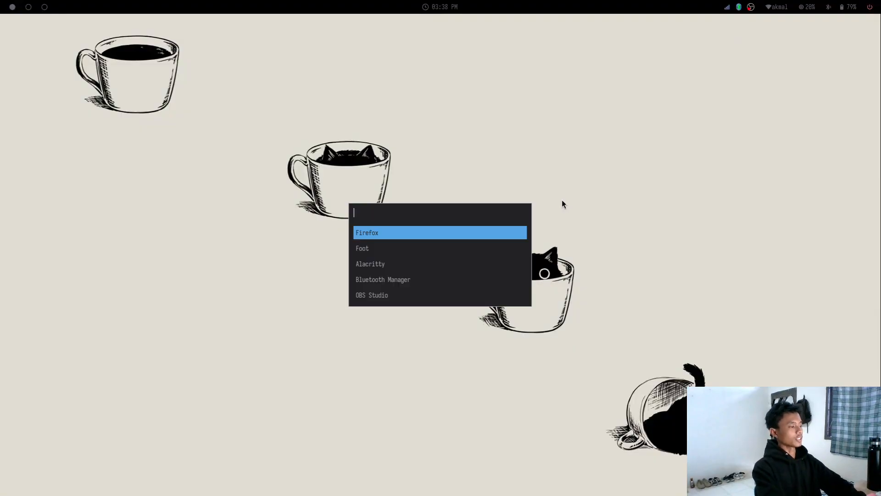
pyautogui.write('lo')
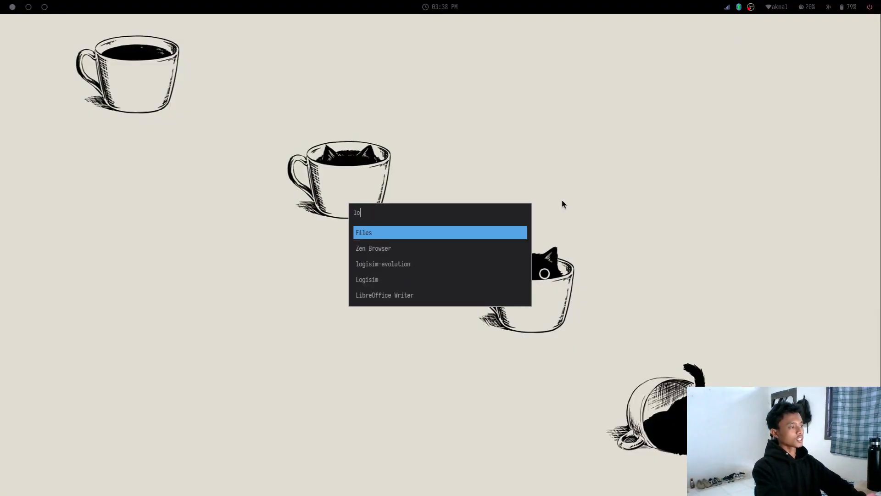
pyautogui.write('gi')
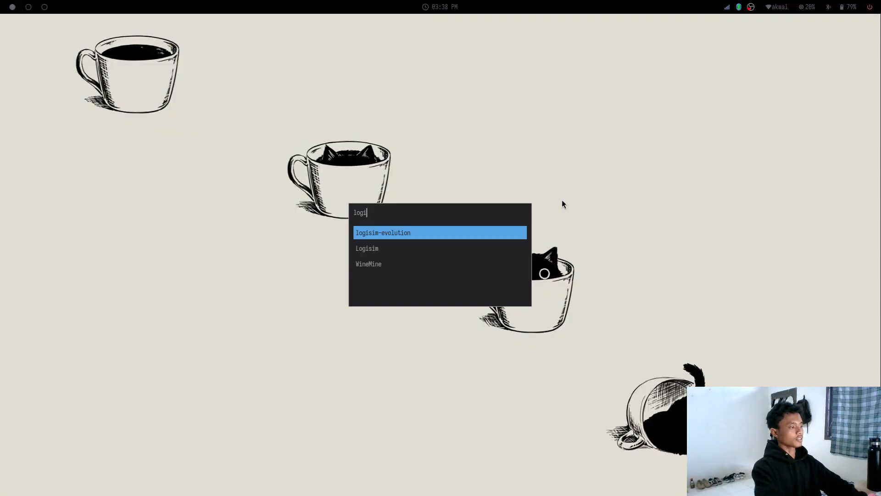
pyautogui.press('Return')
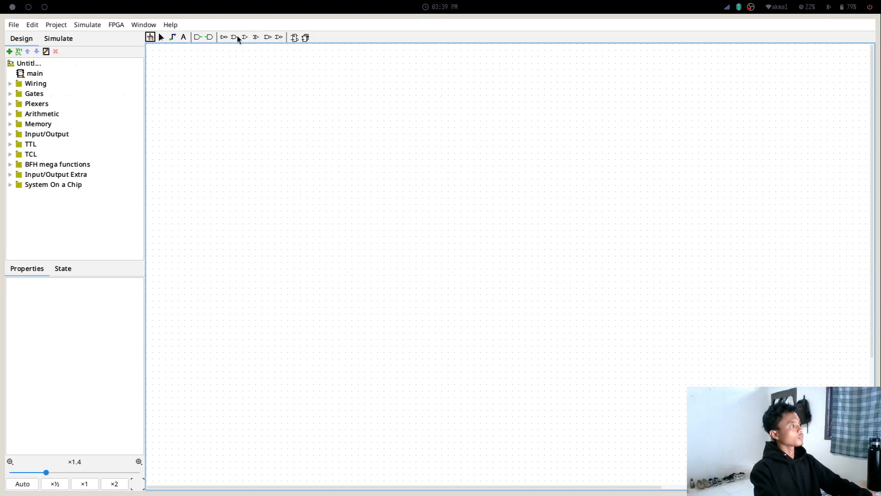
# Place two NAND gates on the canvas, one directly below the other with a gap between them
pyautogui.click(266, 39)
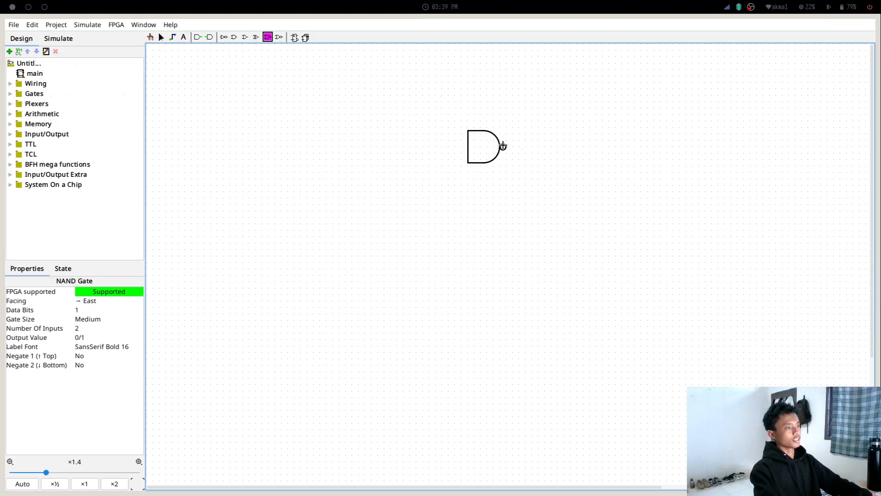
pyautogui.click(516, 153)
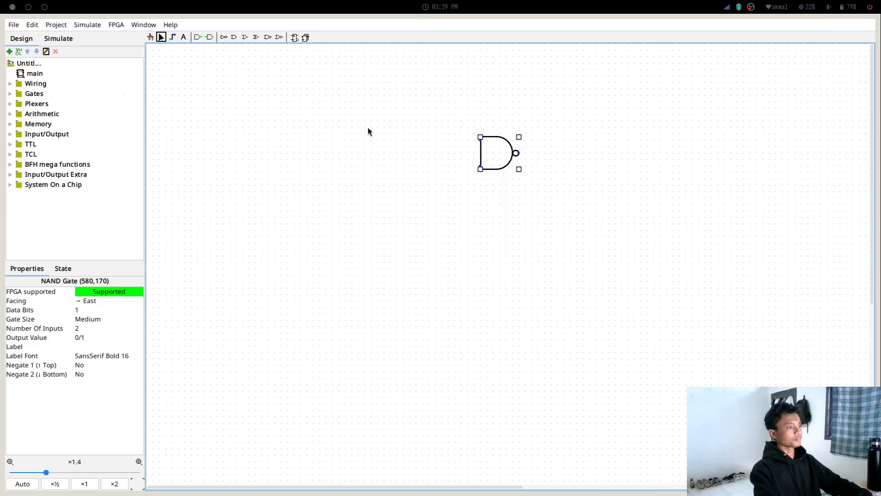
pyautogui.click(271, 37)
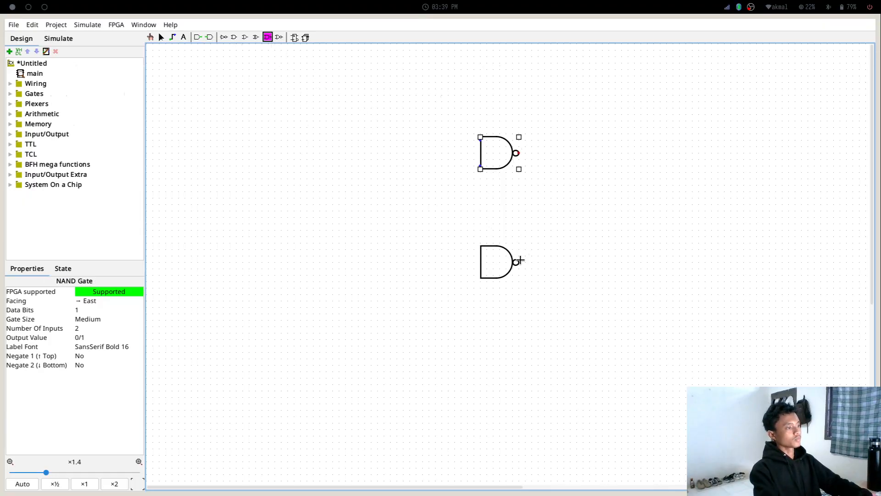
pyautogui.click(520, 260)
pyautogui.click(376, 174)
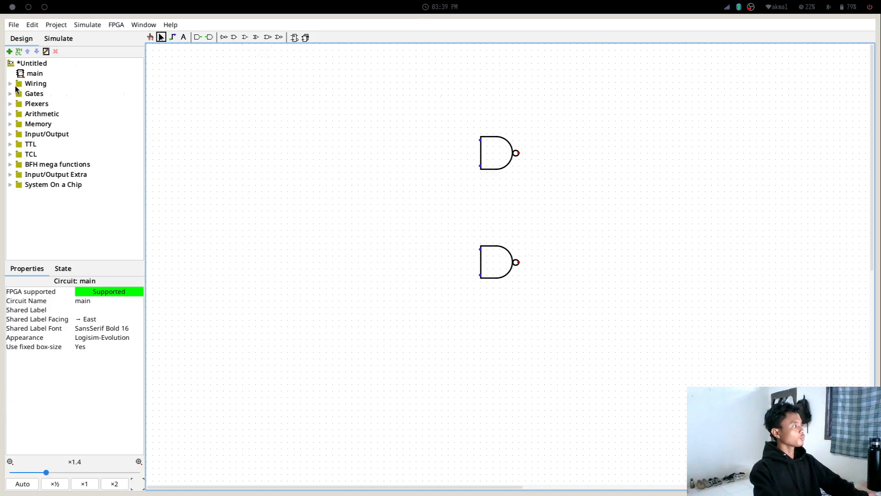
# Add an input pin labelled S and wire it to the upper input of the upper NAND gate
pyautogui.click(14, 85)
pyautogui.click(14, 86)
pyautogui.click(14, 86)
pyautogui.click(39, 104)
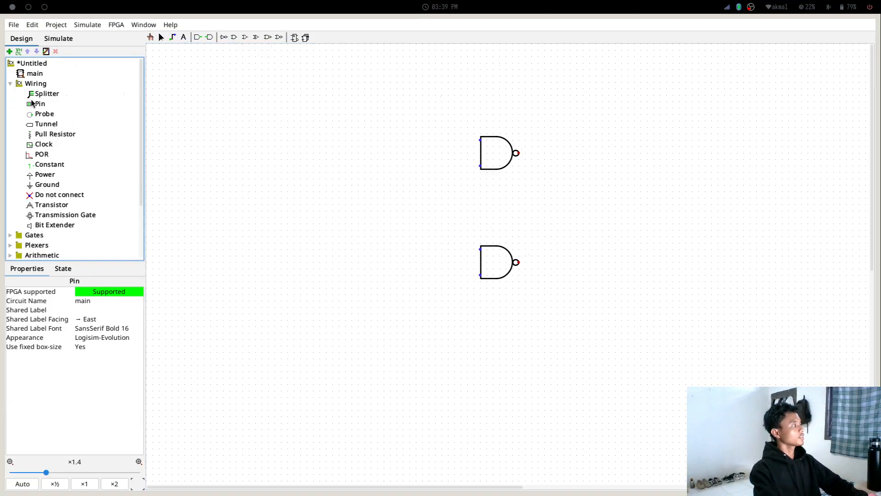
pyautogui.click(377, 138)
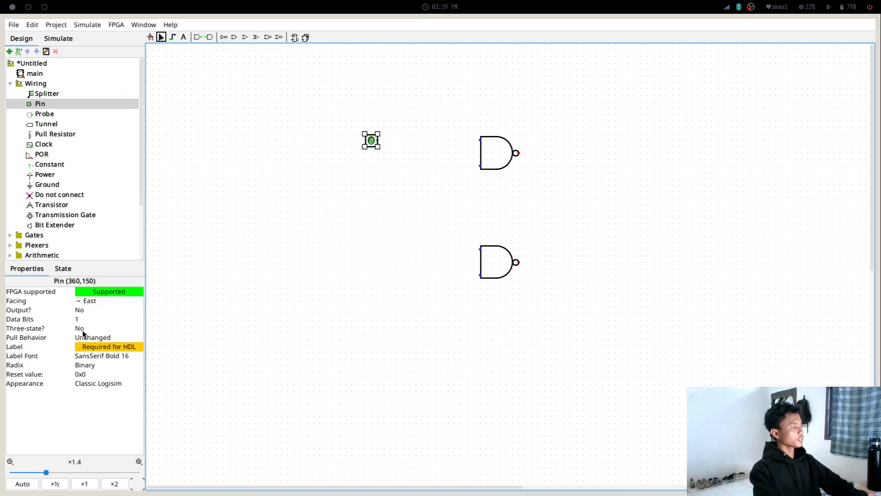
pyautogui.click(93, 350)
pyautogui.write('S')
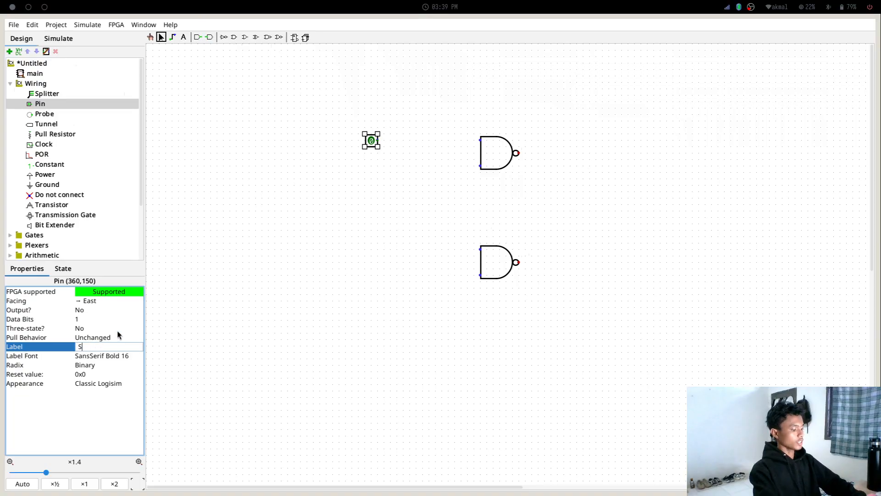
pyautogui.press('Return')
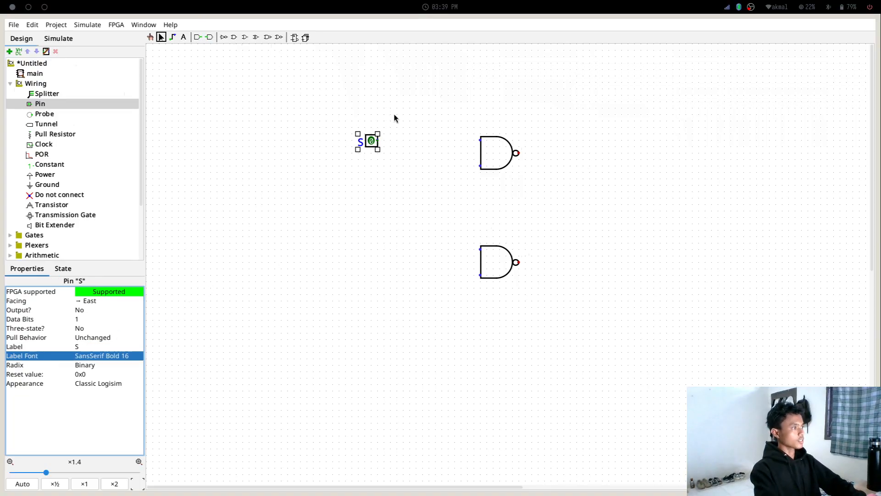
pyautogui.moveTo(377, 144); pyautogui.dragTo(480, 142)
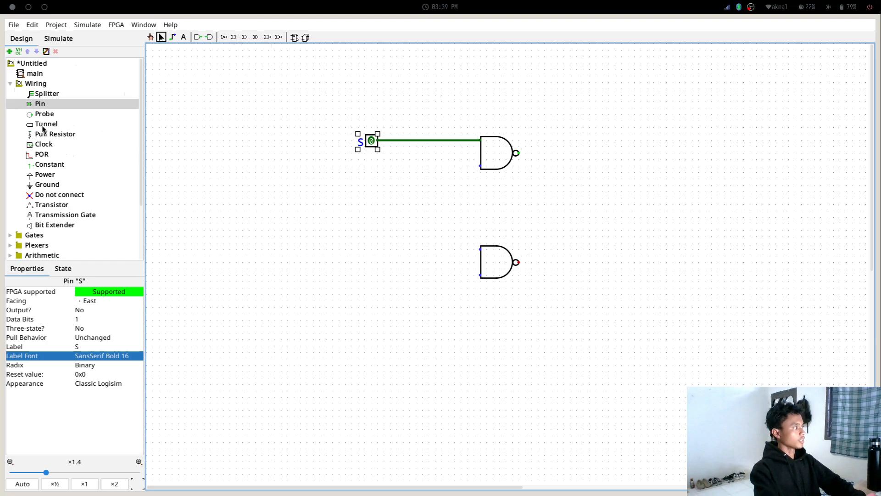
# Add a second input pin labelled R, aligned with and wired to the lower input of the lower NAND gate
pyautogui.click(40, 104)
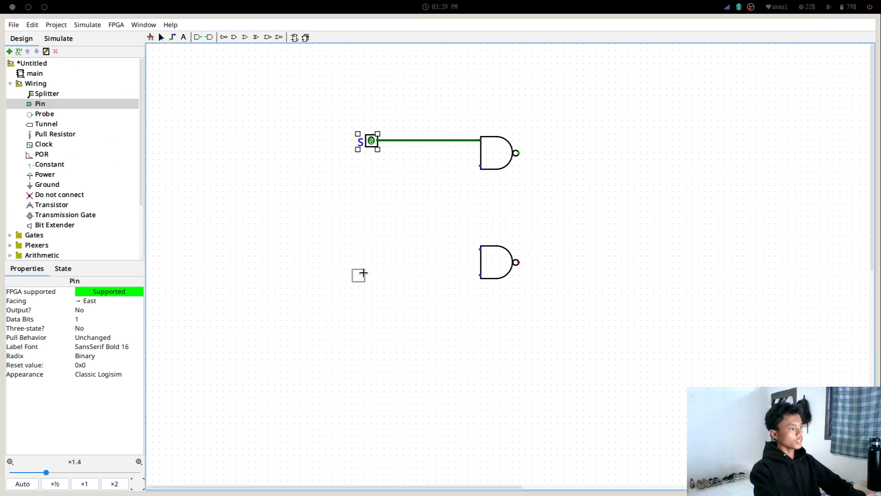
pyautogui.click(377, 270)
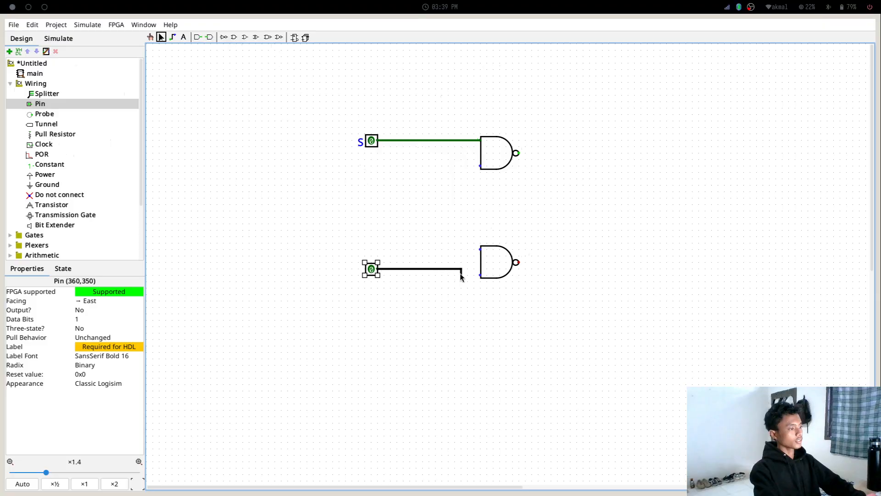
pyautogui.moveTo(457, 276); pyautogui.dragTo(480, 275)
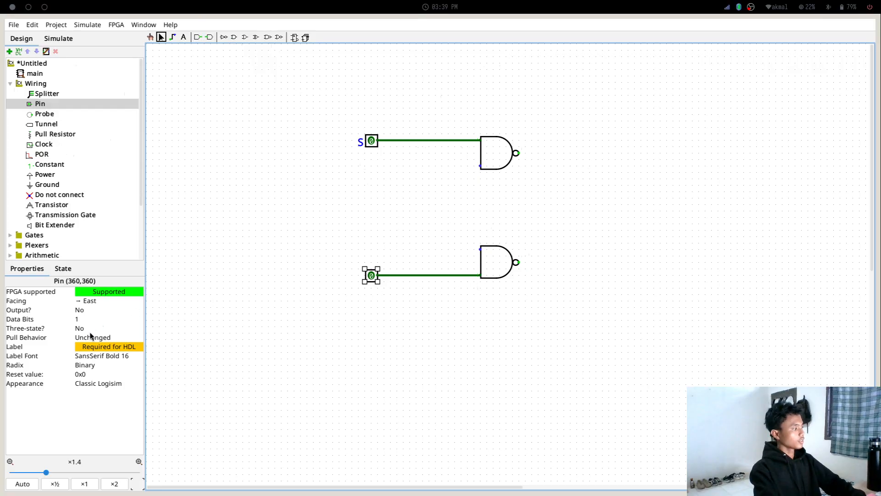
pyautogui.click(90, 349)
pyautogui.write('R')
pyautogui.press('Return')
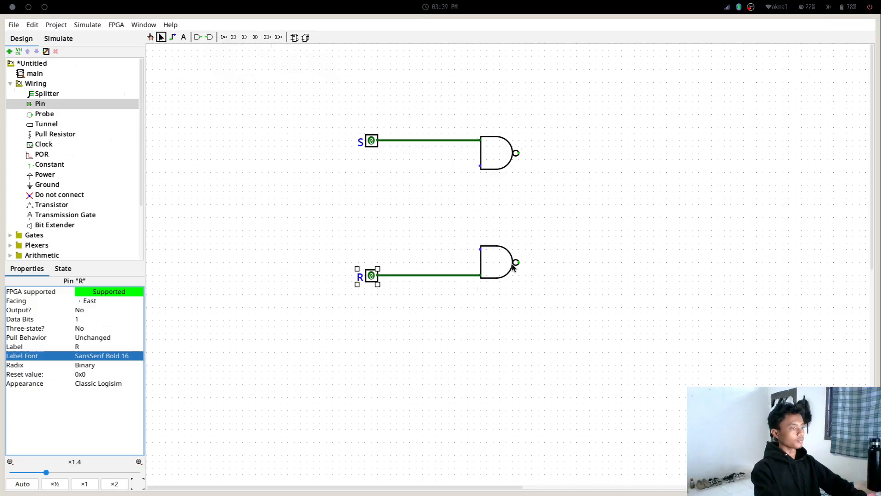
# Draw short output wires from both NAND gates and attach a west-facing probe to the end of the upper wire
pyautogui.moveTo(516, 263); pyautogui.dragTo(565, 262)
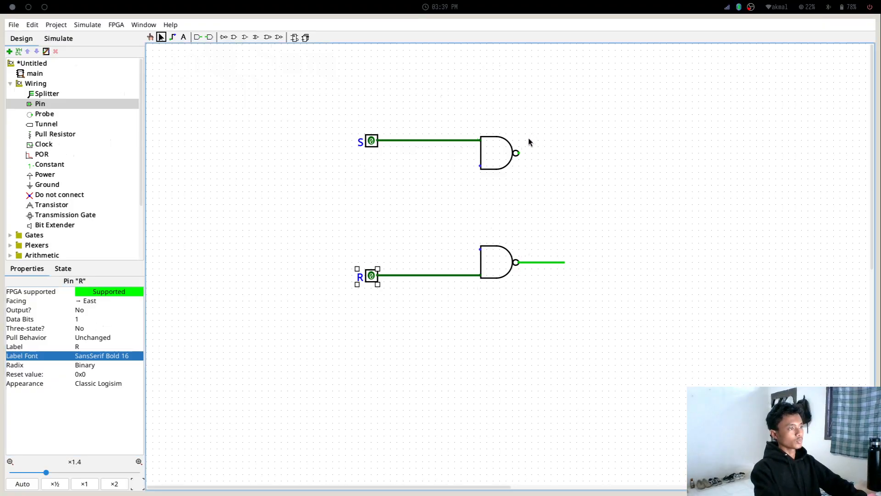
pyautogui.moveTo(563, 153); pyautogui.dragTo(564, 152)
pyautogui.click(38, 115)
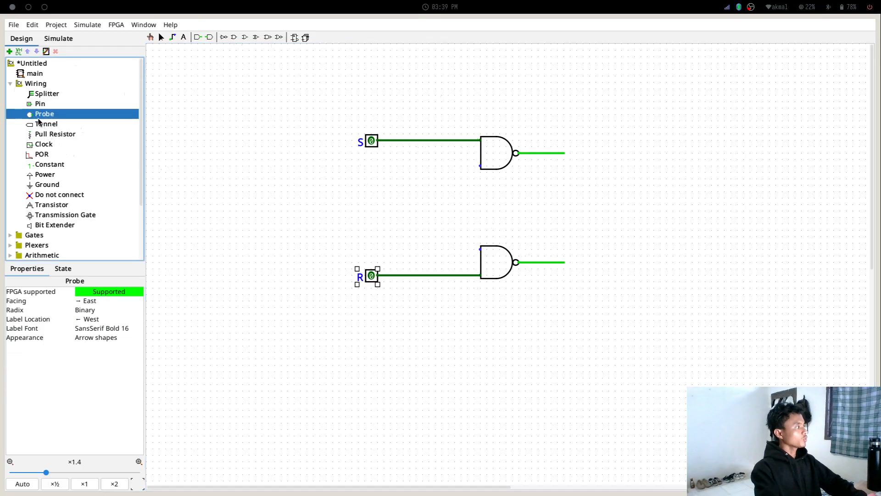
pyautogui.click(294, 185)
pyautogui.moveTo(281, 186); pyautogui.dragTo(581, 153)
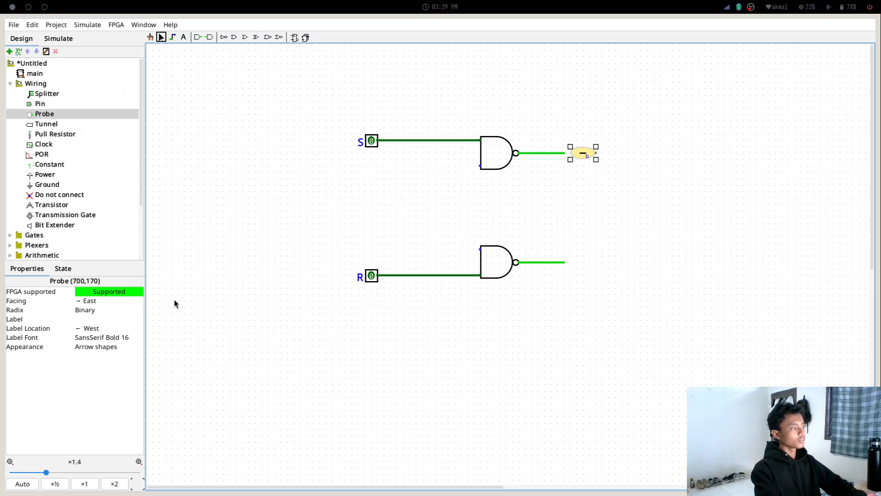
pyautogui.click(92, 303)
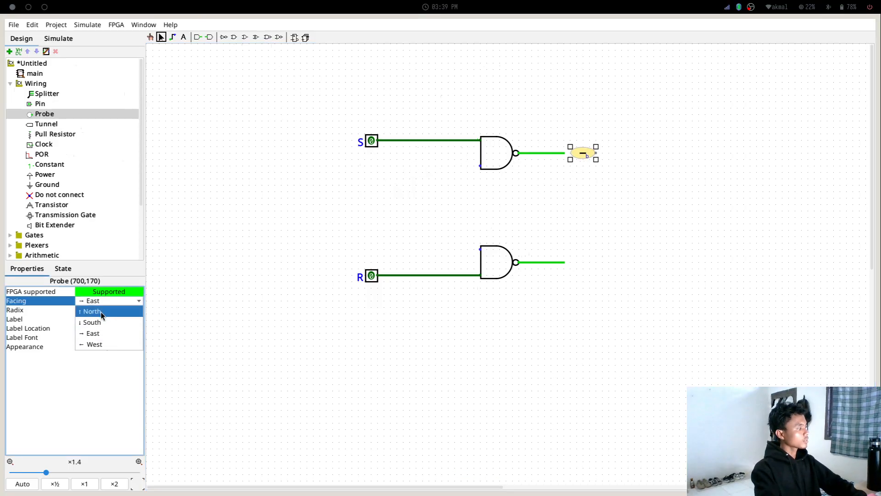
pyautogui.click(106, 341)
pyautogui.click(523, 203)
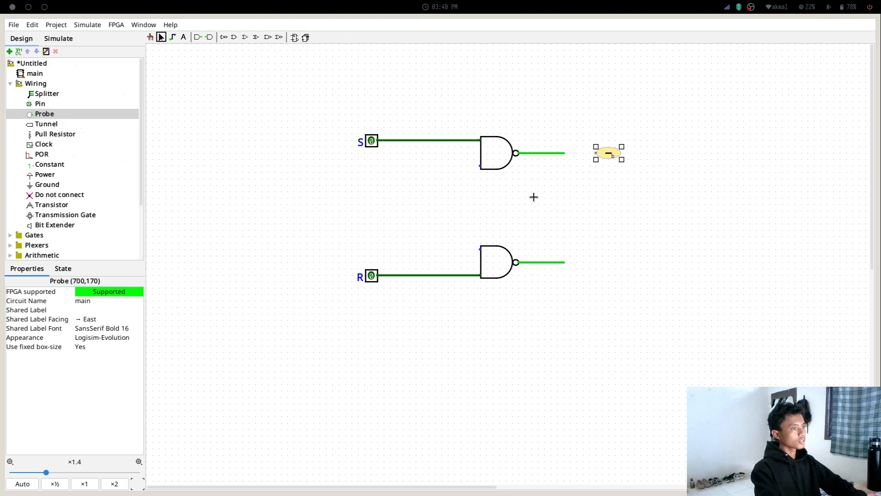
pyautogui.moveTo(607, 152); pyautogui.dragTo(576, 153)
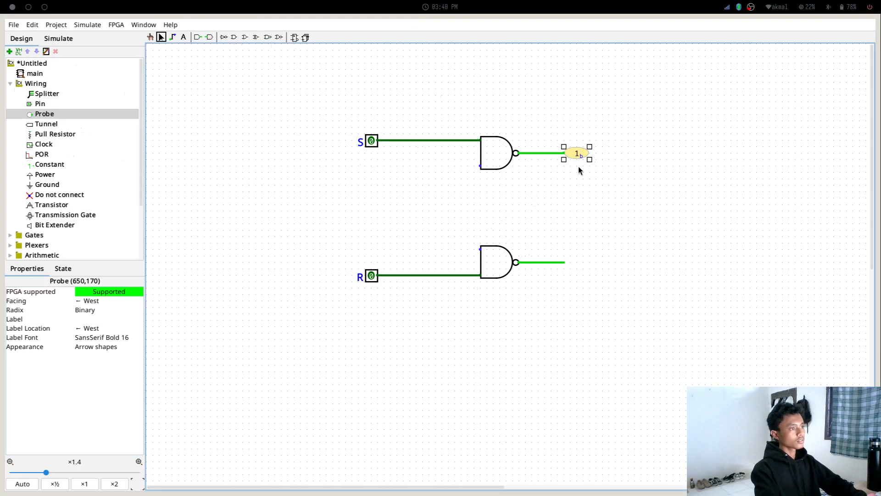
pyautogui.click(582, 173)
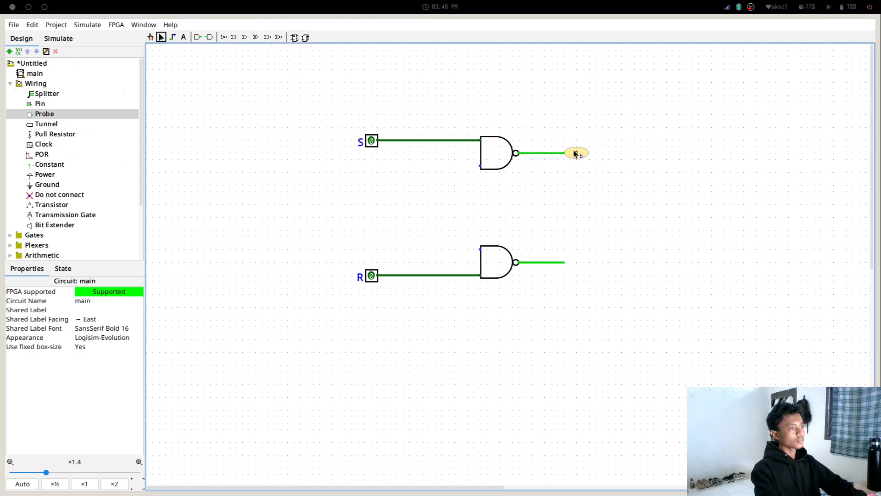
# Add a second probe facing west and attach it to the end of the lower NAND gate's output wire
pyautogui.click(43, 117)
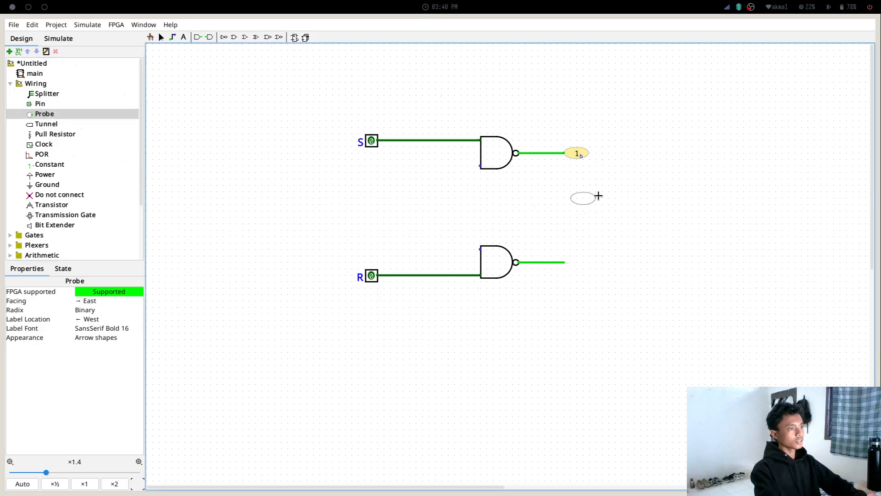
pyautogui.click(594, 263)
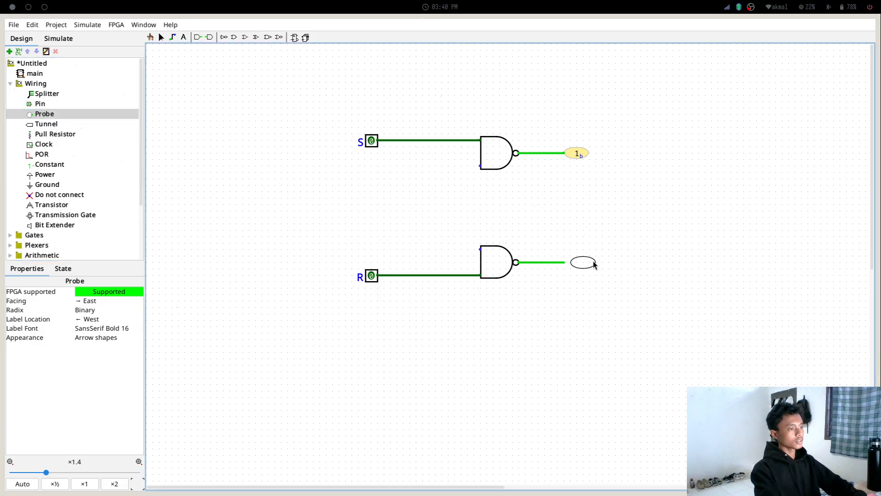
pyautogui.click(81, 302)
pyautogui.click(90, 344)
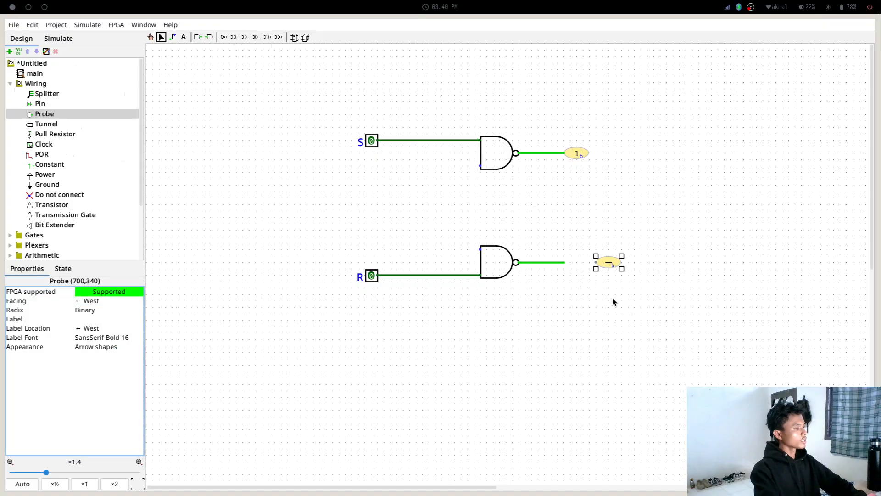
pyautogui.moveTo(611, 264); pyautogui.dragTo(572, 261)
# Label the probe on the upper NAND gate's output Q
pyautogui.click(579, 155)
pyautogui.click(108, 319)
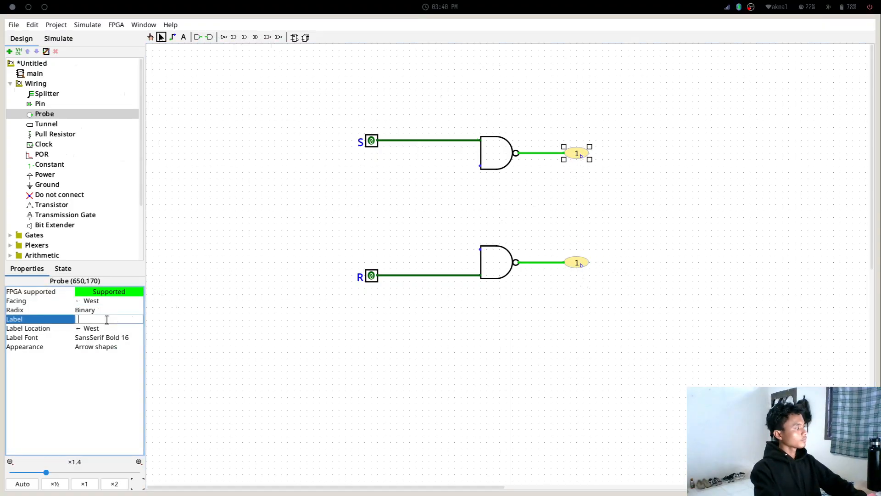
pyautogui.write('Q')
pyautogui.press('Return')
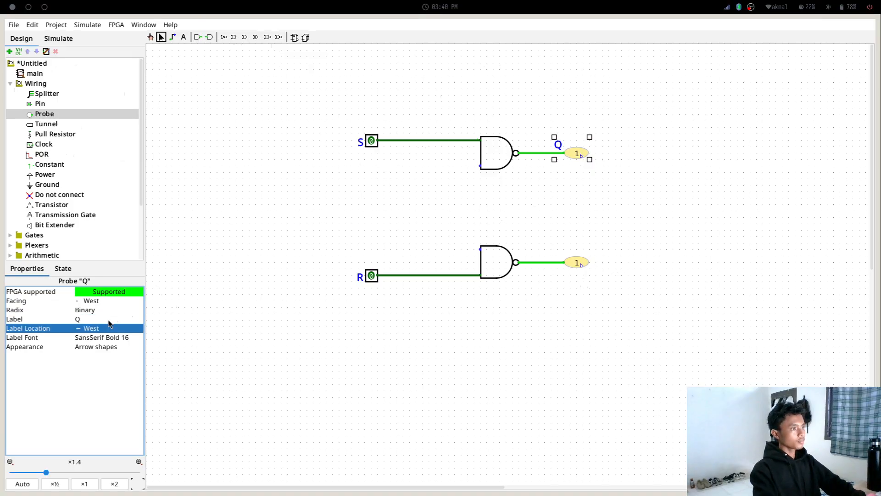
# Label the probe on the lower NAND gate's output Q_NOT
pyautogui.click(576, 263)
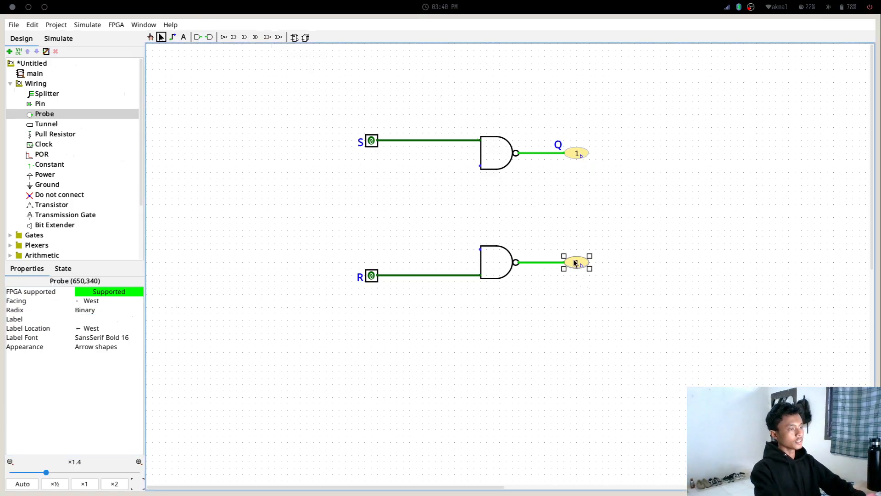
pyautogui.click(101, 319)
pyautogui.write('NOT')
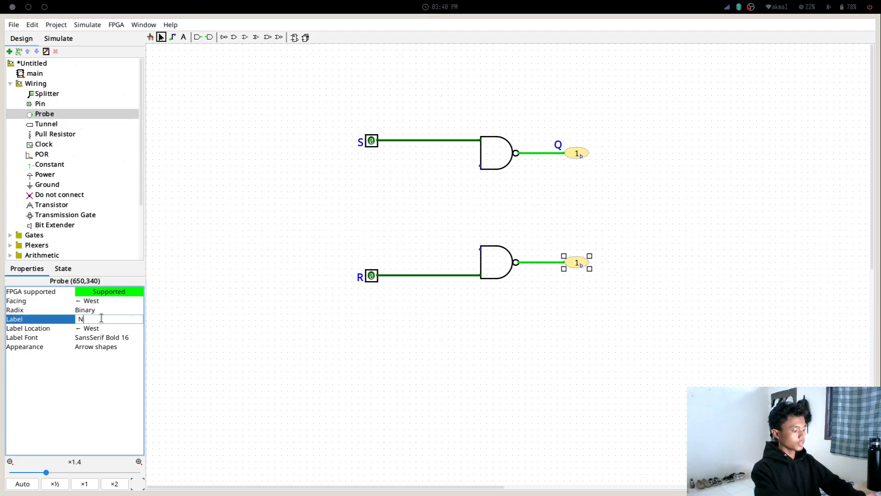
pyautogui.press('BackSpace')
pyautogui.press('BackSpace')
pyautogui.press('BackSpace')
pyautogui.write('Q')
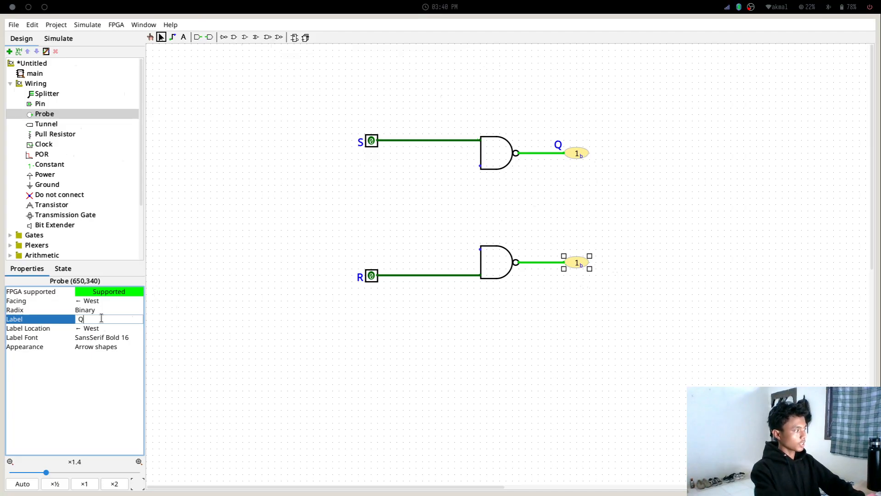
pyautogui.write('_NOT')
pyautogui.press('Return')
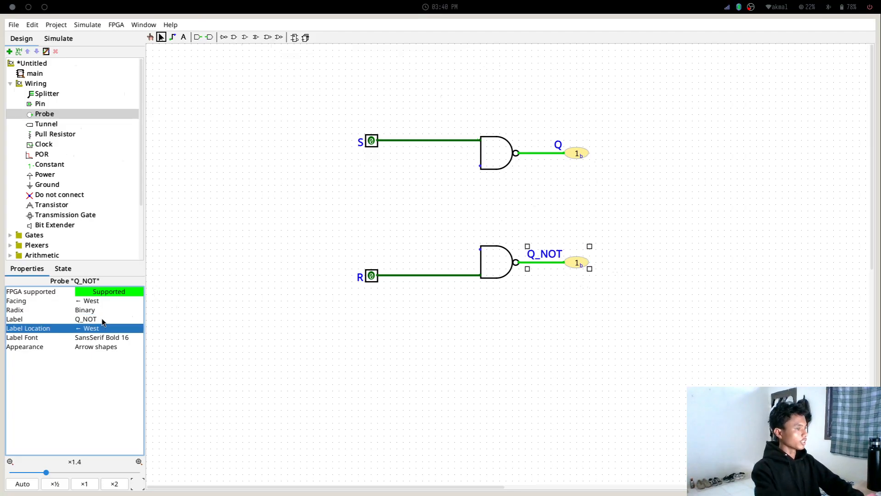
pyautogui.click(691, 293)
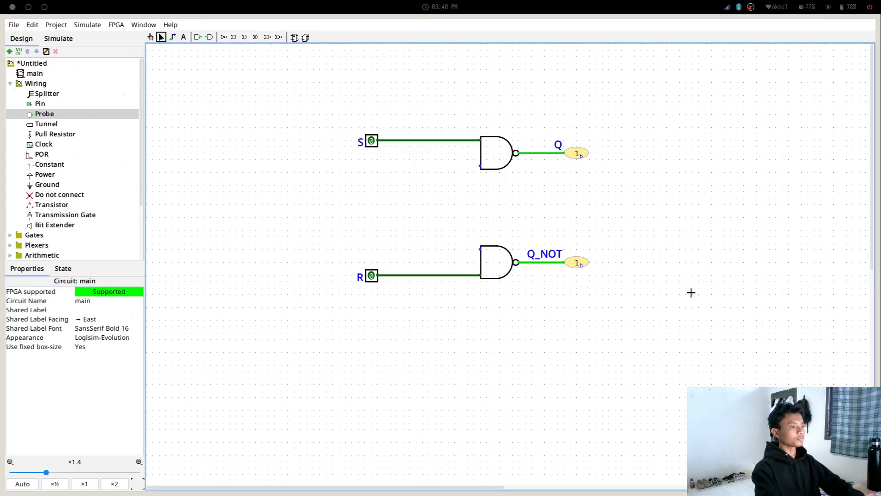
# Move the Q and Q_NOT probes farther from the NAND gates, keeping them vertically aligned and stretching their output wires
pyautogui.click(551, 258)
pyautogui.moveTo(574, 261); pyautogui.dragTo(613, 262)
pyautogui.moveTo(582, 155); pyautogui.dragTo(651, 155)
pyautogui.moveTo(610, 262); pyautogui.dragTo(653, 261)
pyautogui.click(690, 177)
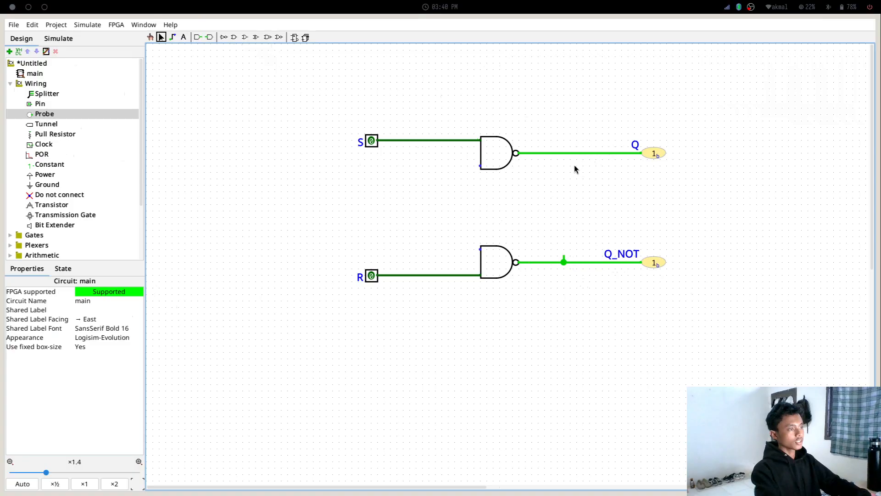
# Cross-couple the NAND gates by wiring the Q output to the lower gate's free input and the Q_NOT output to the upper gate's free input
pyautogui.moveTo(547, 153); pyautogui.dragTo(481, 250)
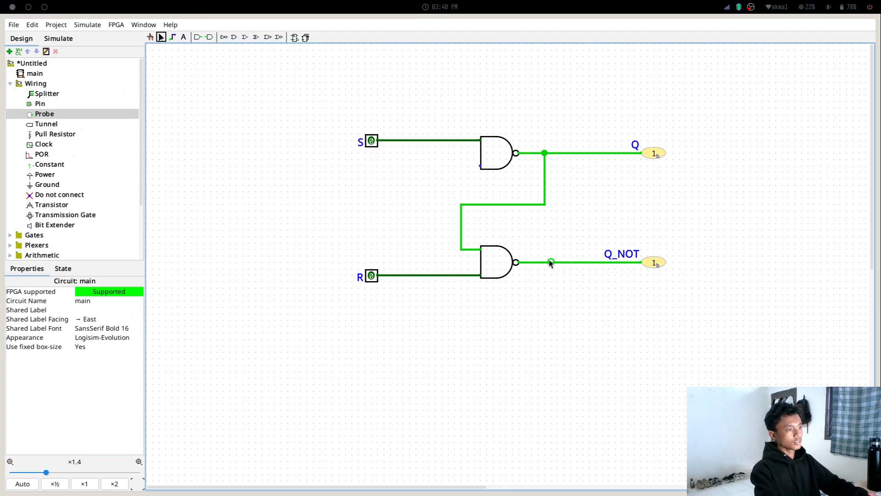
pyautogui.moveTo(537, 262); pyautogui.dragTo(462, 186)
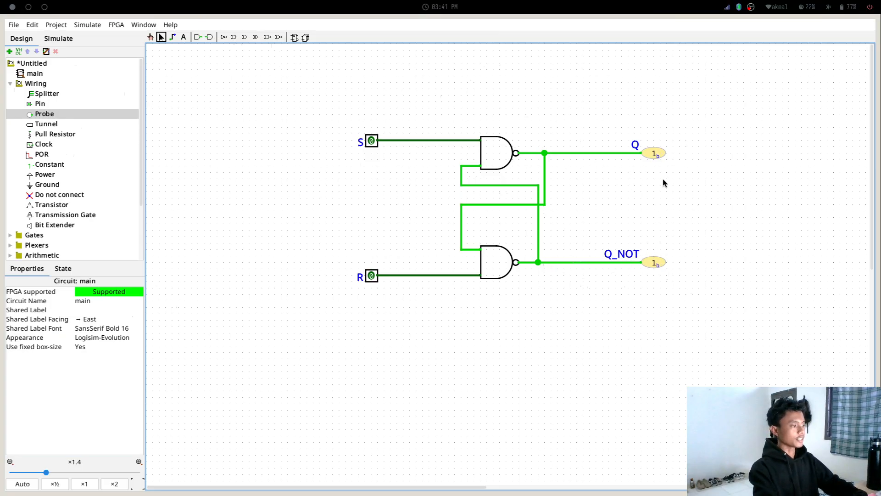
# Launch LibreOffice Calc with a blank spreadsheet alongside the circuit
pyautogui.press('super+d')
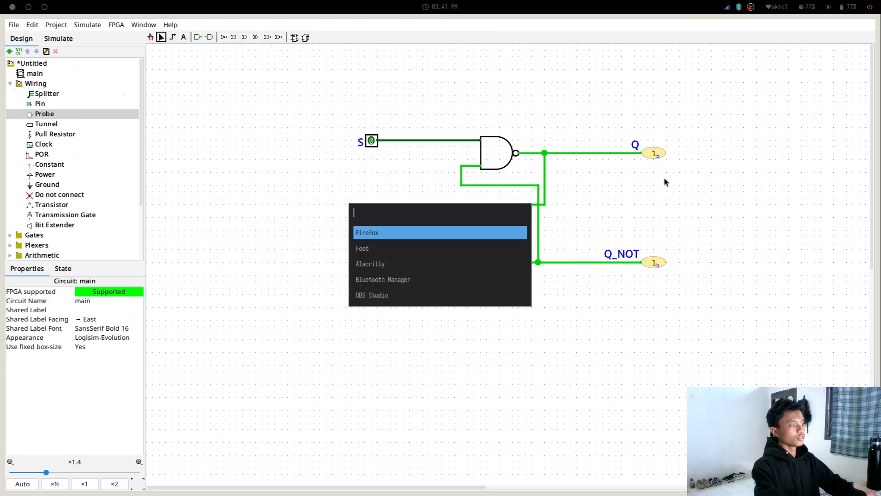
pyautogui.press('Escape')
pyautogui.press('super+d')
pyautogui.write('lo')
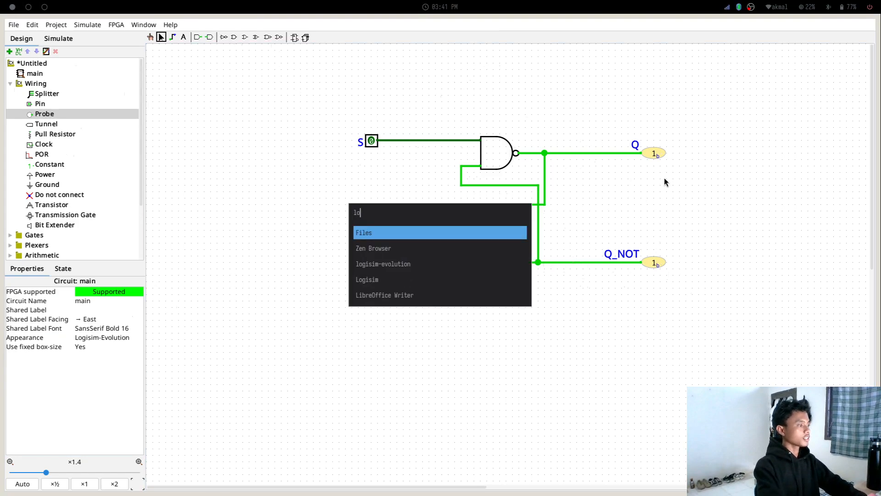
pyautogui.press('BackSpace')
pyautogui.press('BackSpace')
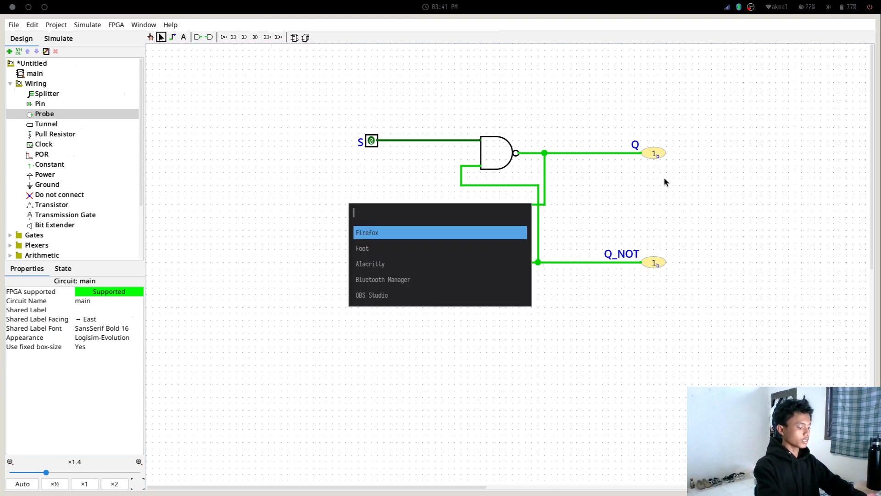
pyautogui.write('lo')
pyautogui.press('BackSpace')
pyautogui.press('BackSpace')
pyautogui.write('libre')
pyautogui.press('Down')
pyautogui.press('Return')
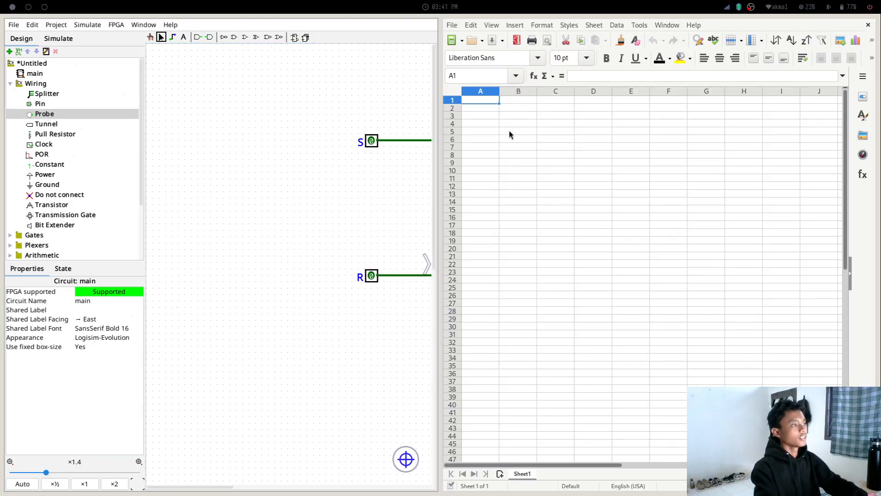
# Widen the circuit window beside the spreadsheet so the whole latch fits in view, with both inputs and both probes
pyautogui.scroll(9, 670, 187)
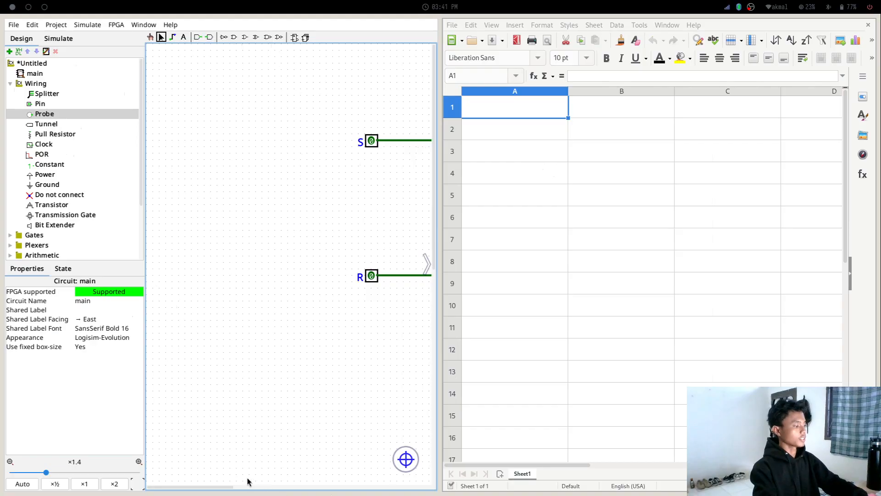
pyautogui.moveTo(531, 370); pyautogui.dragTo(620, 370)
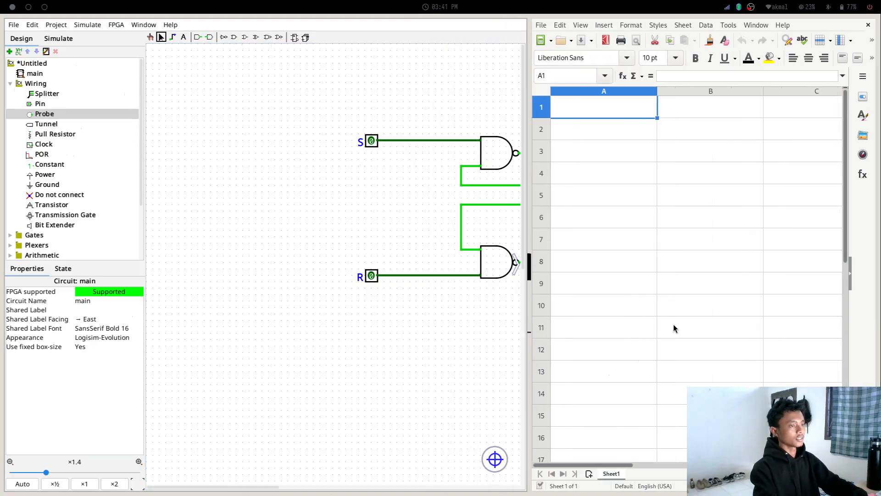
pyautogui.scroll(-6, 673, 324)
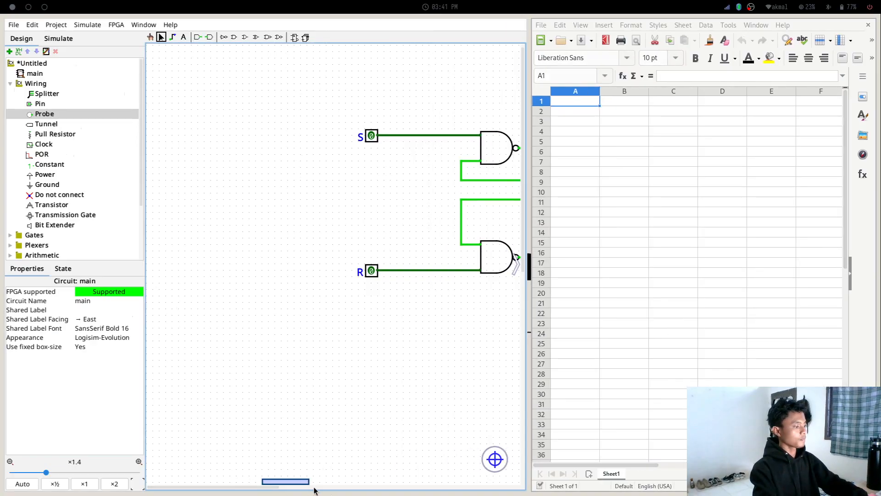
pyautogui.moveTo(266, 486); pyautogui.dragTo(333, 492)
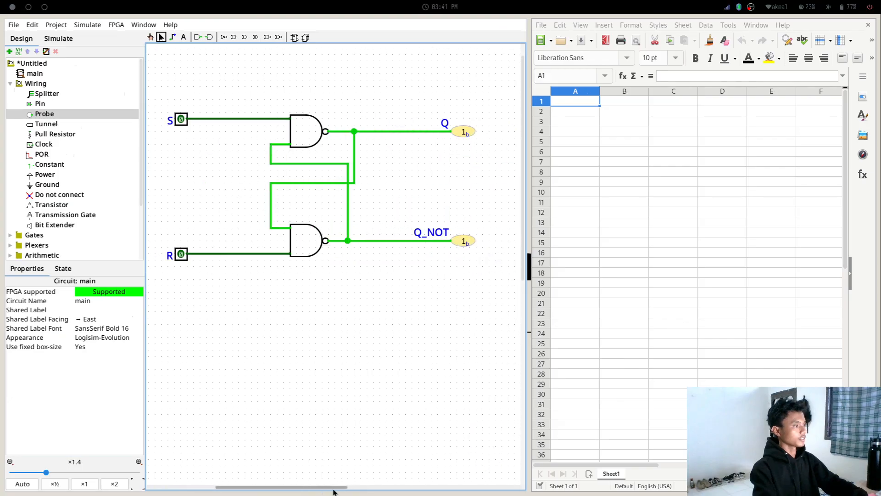
# Enter the truth table headers S, R, Q and QNOT in cells A1 to D1
pyautogui.click(576, 101)
pyautogui.write('S')
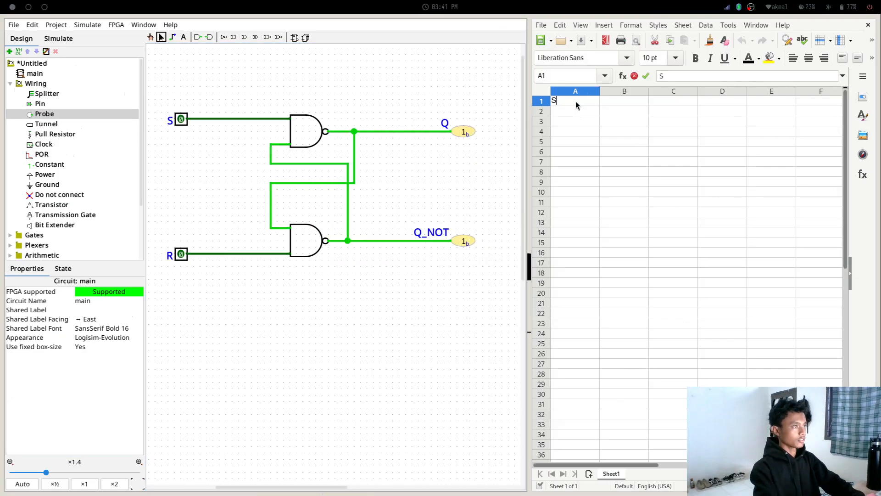
pyautogui.click(623, 103)
pyautogui.write('R')
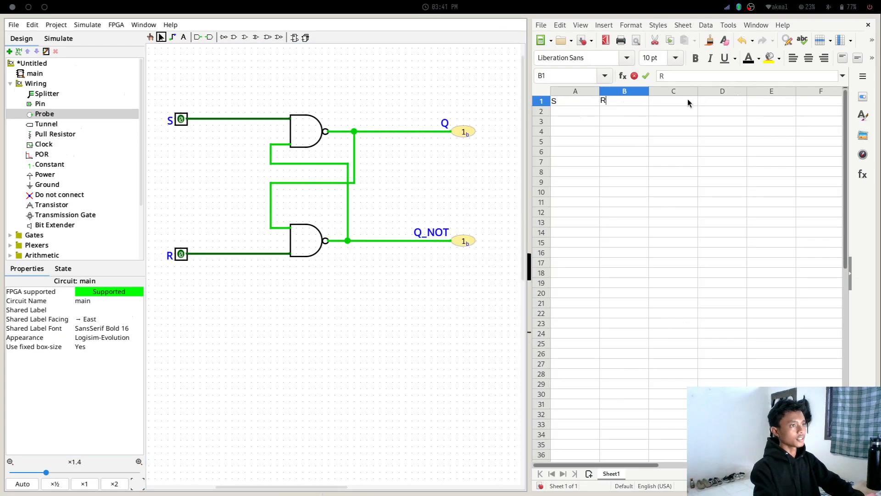
pyautogui.click(687, 99)
pyautogui.write('Q')
pyautogui.click(715, 101)
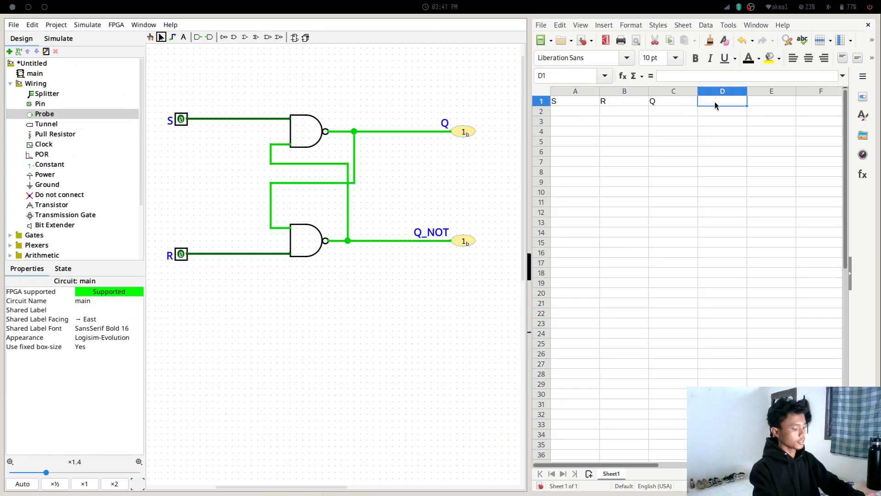
pyautogui.write('QNOT')
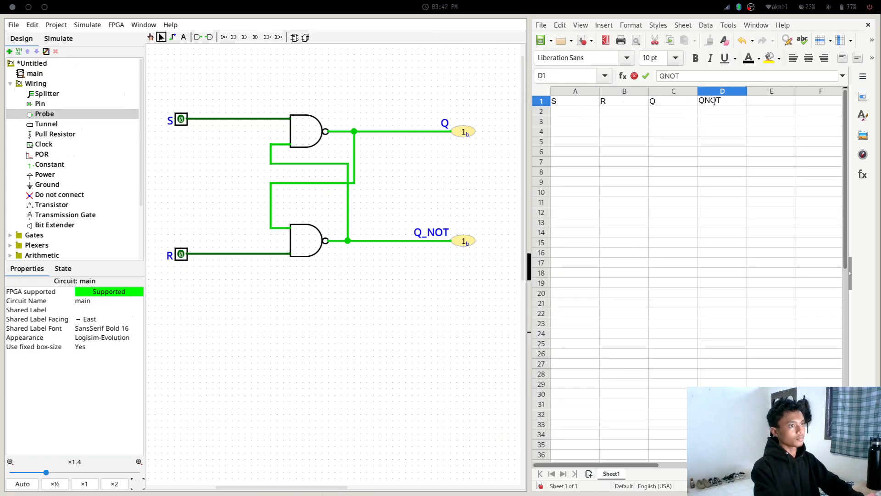
pyautogui.click(668, 123)
# Center the header texts in cells A1 to D1
pyautogui.moveTo(580, 105); pyautogui.dragTo(709, 105)
pyautogui.hotkey('ctrl', 'e')
pyautogui.click(682, 142)
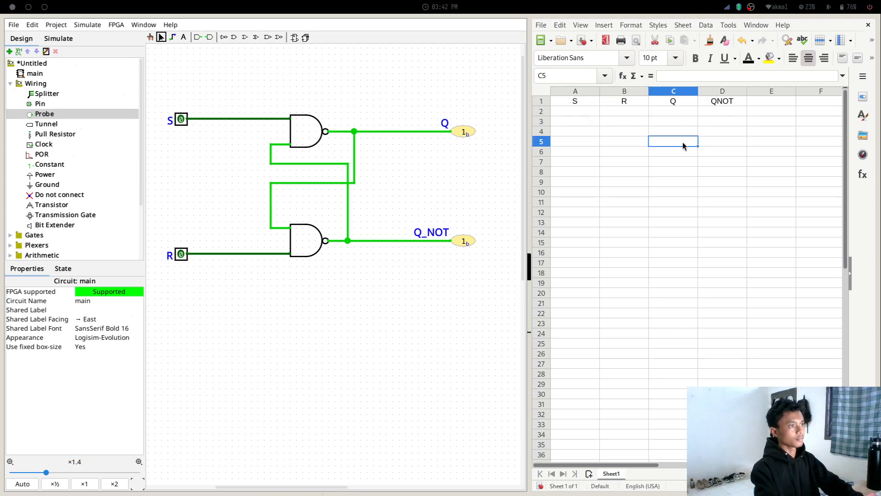
# Record the first truth table row in A2 to D2 as S 0, R 0, Q 1 and QNOT 1
pyautogui.click(572, 112)
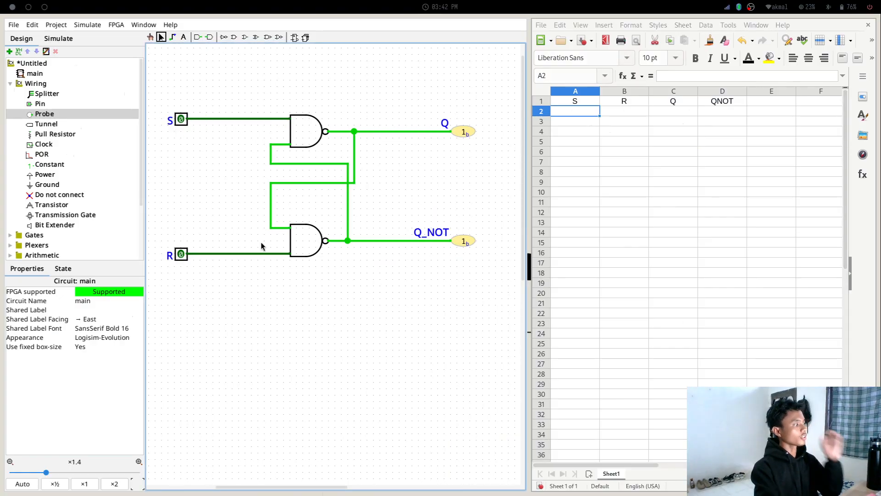
pyautogui.write('0')
pyautogui.press('BackSpace')
pyautogui.write('0')
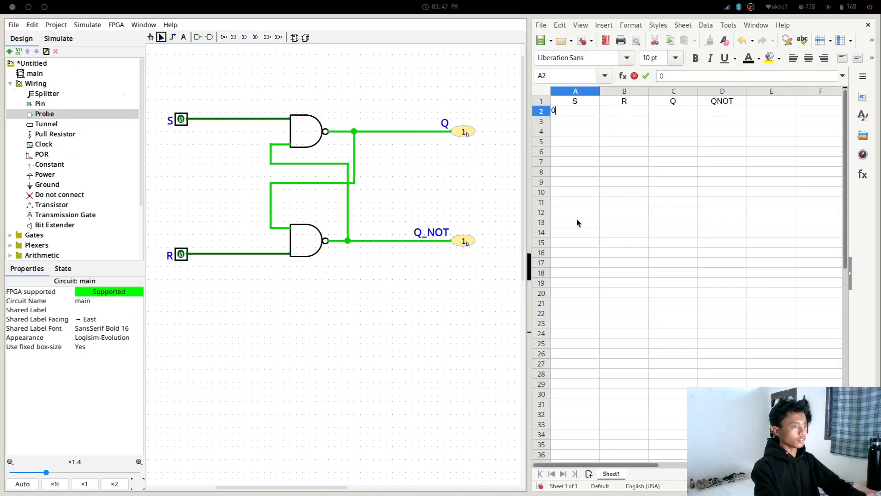
pyautogui.press('Tab')
pyautogui.write('0')
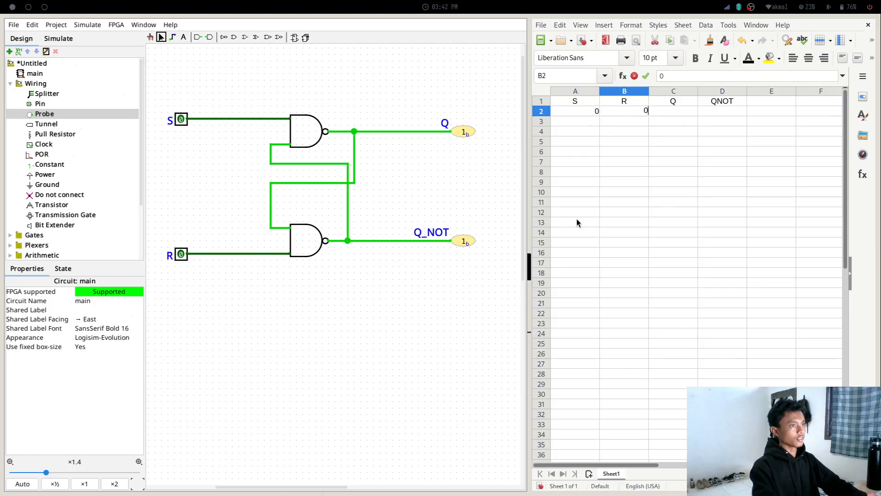
pyautogui.press('Tab')
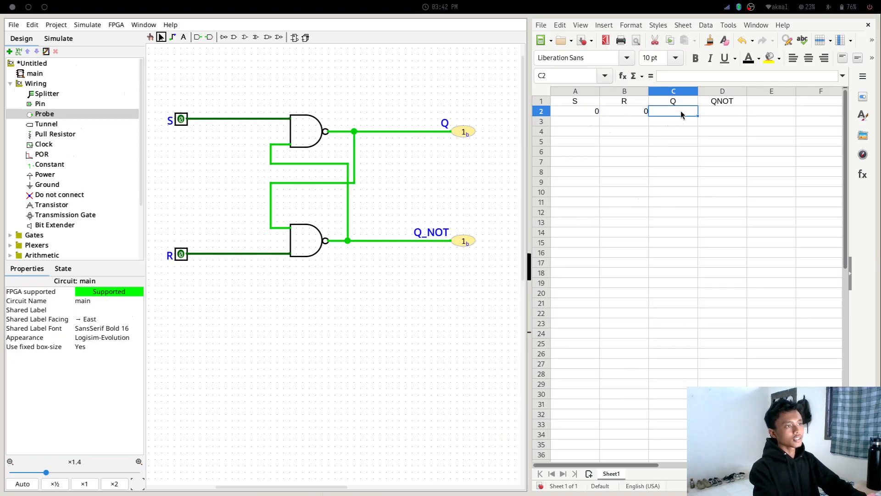
pyautogui.write('1')
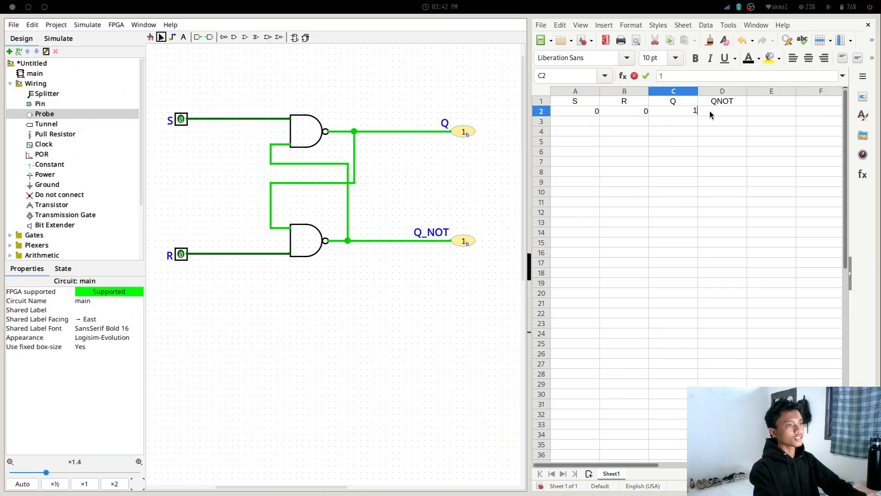
pyautogui.press('Tab')
pyautogui.write('1')
# Add a State header in E1 and enter "tidak valid" as the first row's state in E2
pyautogui.click(755, 97)
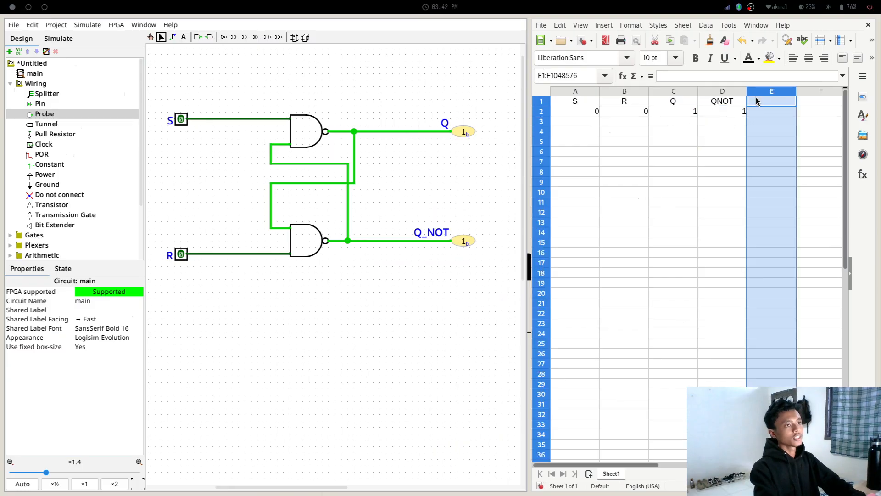
pyautogui.click(756, 97)
pyautogui.write('State')
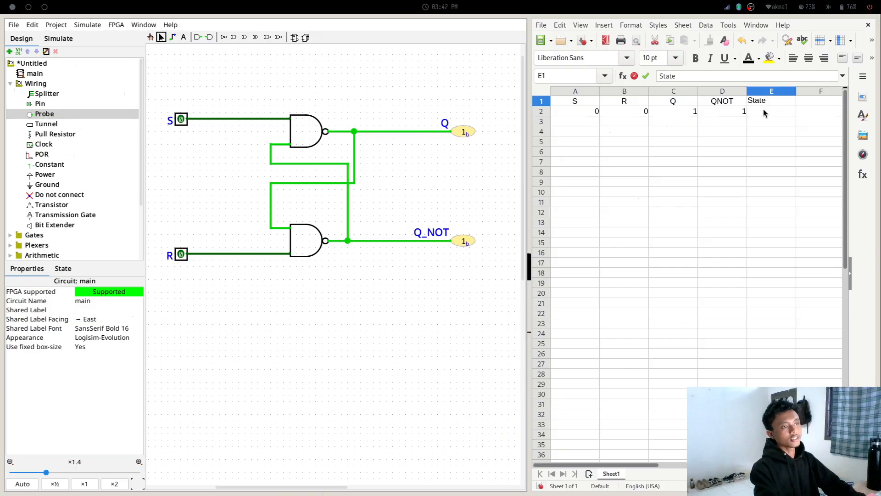
pyautogui.click(764, 109)
pyautogui.write('tid a')
pyautogui.press('BackSpace')
pyautogui.press('BackSpace')
pyautogui.write('k k valid')
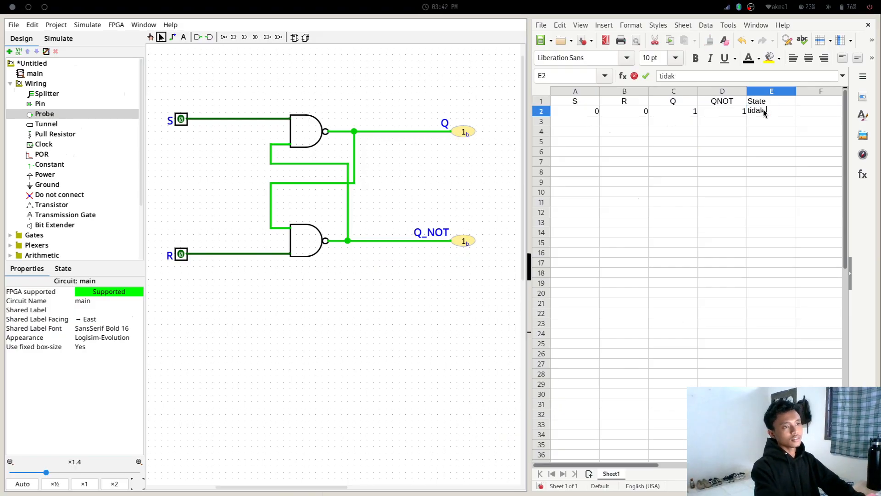
pyautogui.press('Return')
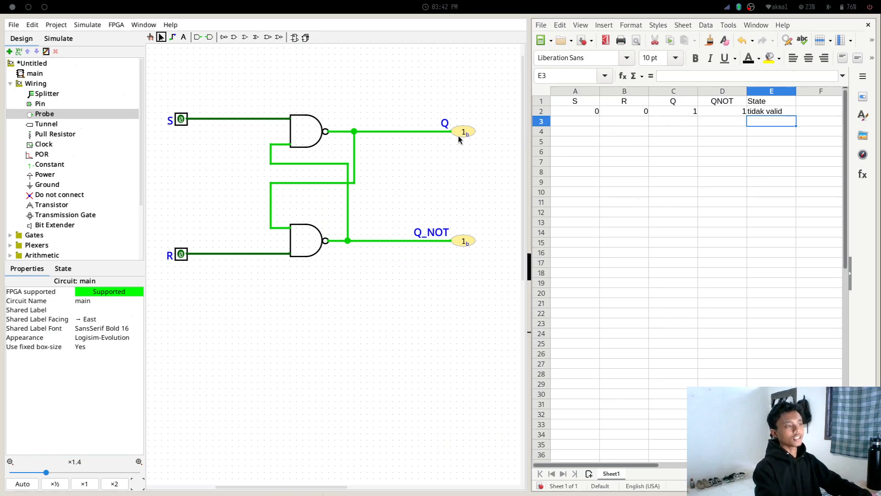
# Switch the R input pin to 1 in the circuit while leaving S at 0
pyautogui.click(266, 155)
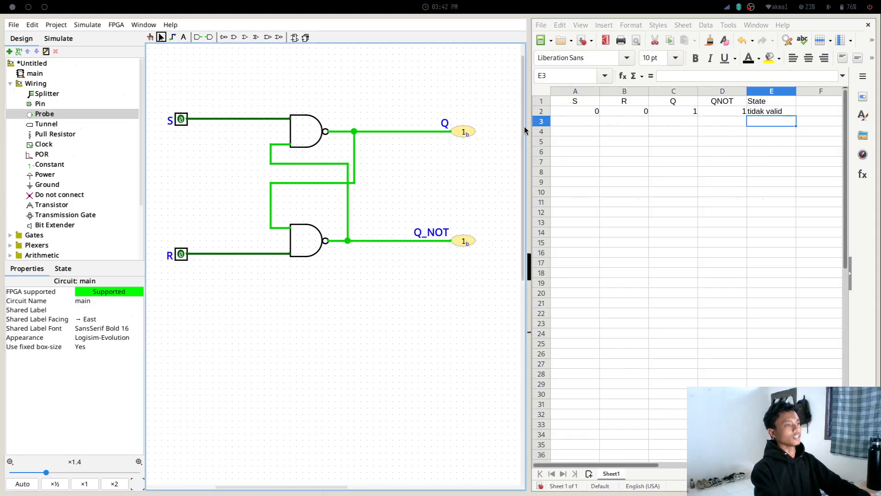
pyautogui.click(181, 123)
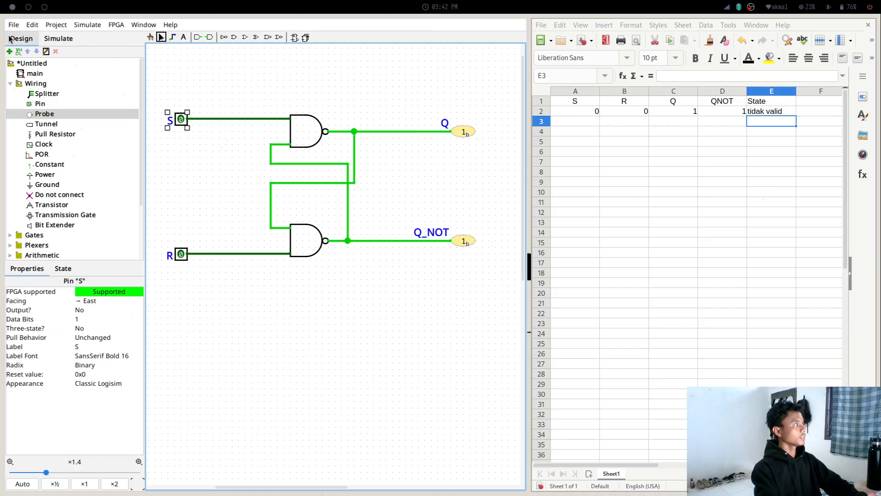
pyautogui.click(150, 37)
pyautogui.click(179, 254)
pyautogui.click(179, 256)
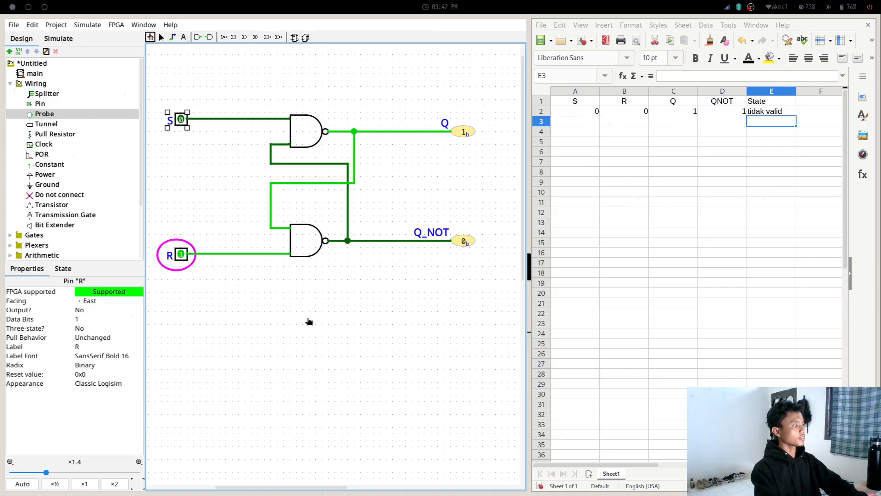
# Record row 3 of the truth table as S 0, R 1, Q 1, QNOT 0 with the state "set"
pyautogui.click(588, 121)
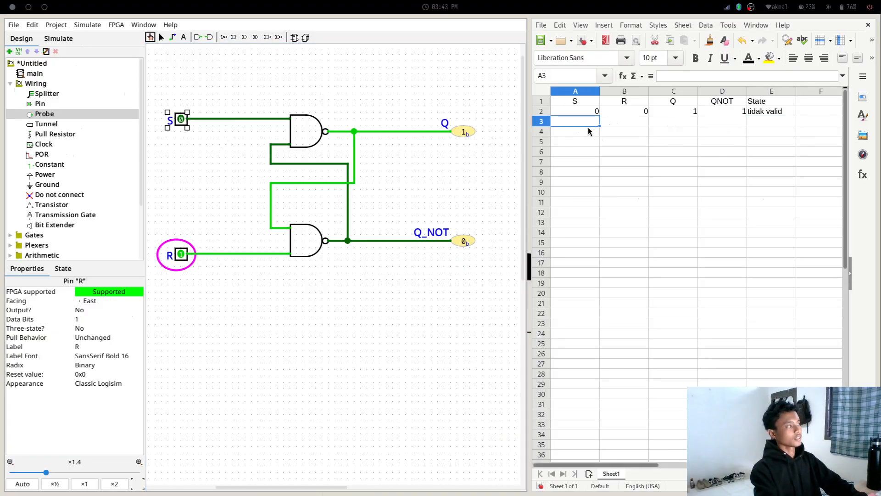
pyautogui.write('0')
pyautogui.press('Tab')
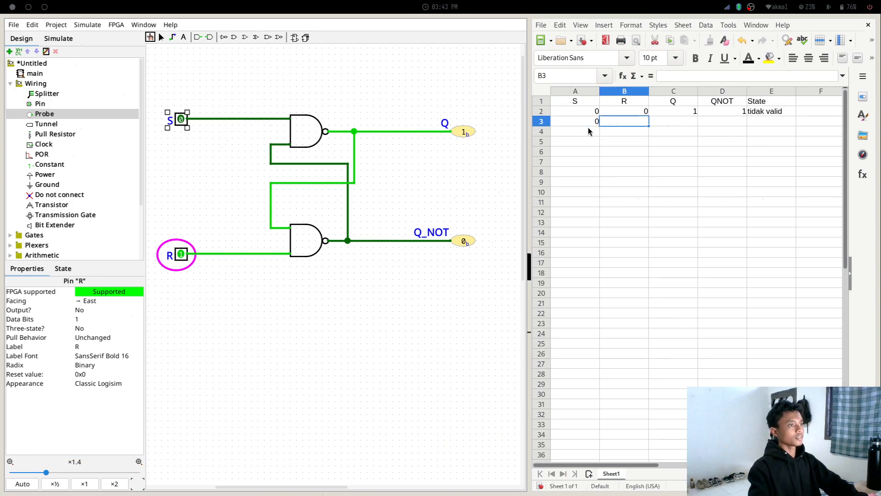
pyautogui.write('1')
pyautogui.press('Tab')
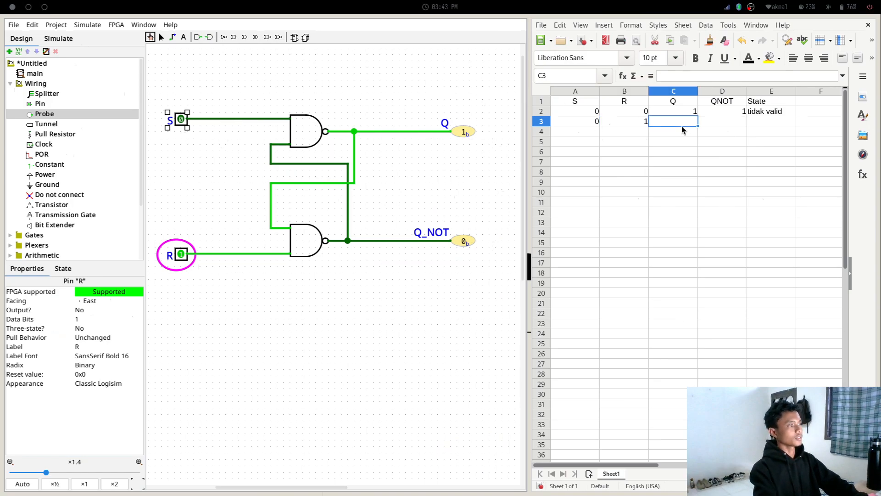
pyautogui.write('1')
pyautogui.press('Tab')
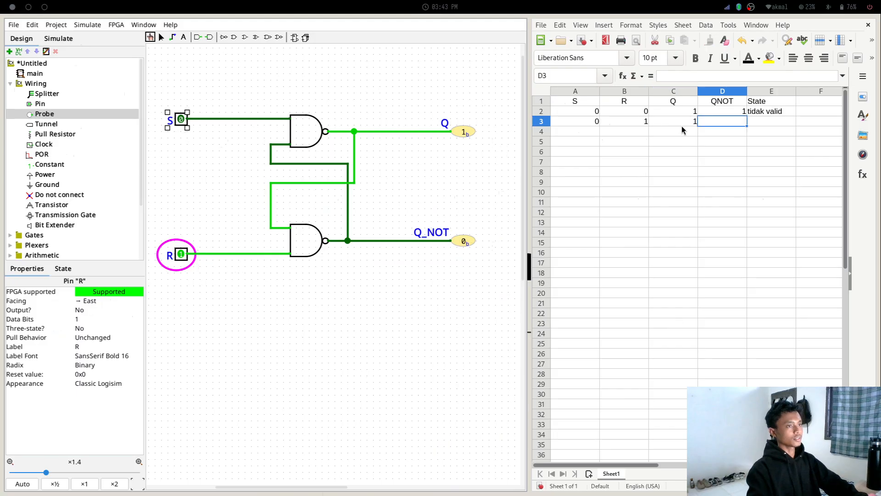
pyautogui.write('0')
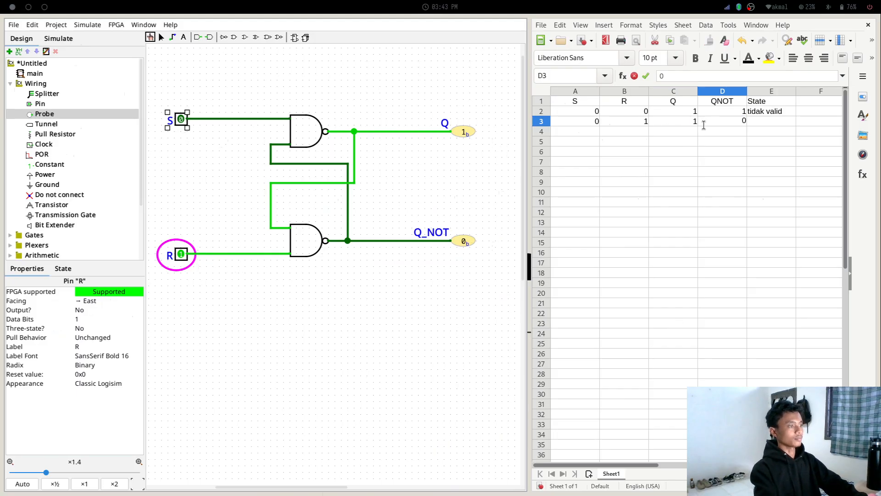
pyautogui.click(760, 121)
pyautogui.write('set')
# Switch the R input pin back to 0 and the S input pin to 1 in the circuit
pyautogui.click(226, 124)
pyautogui.click(181, 253)
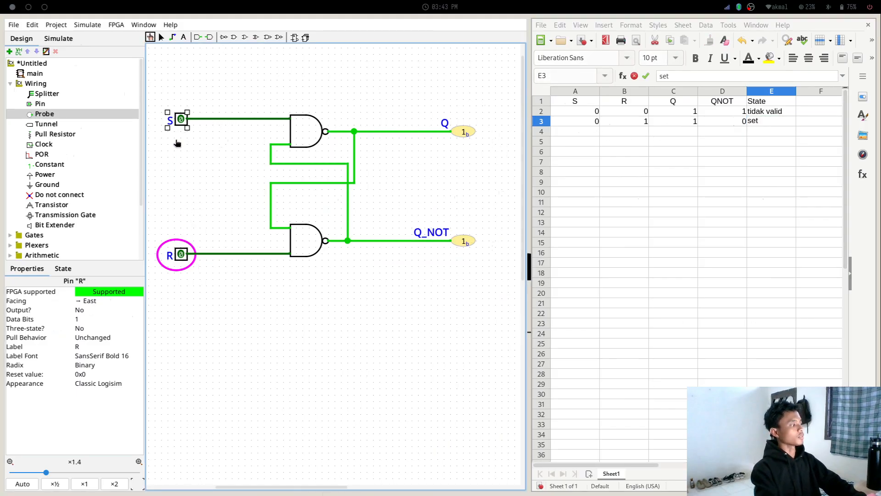
pyautogui.click(180, 119)
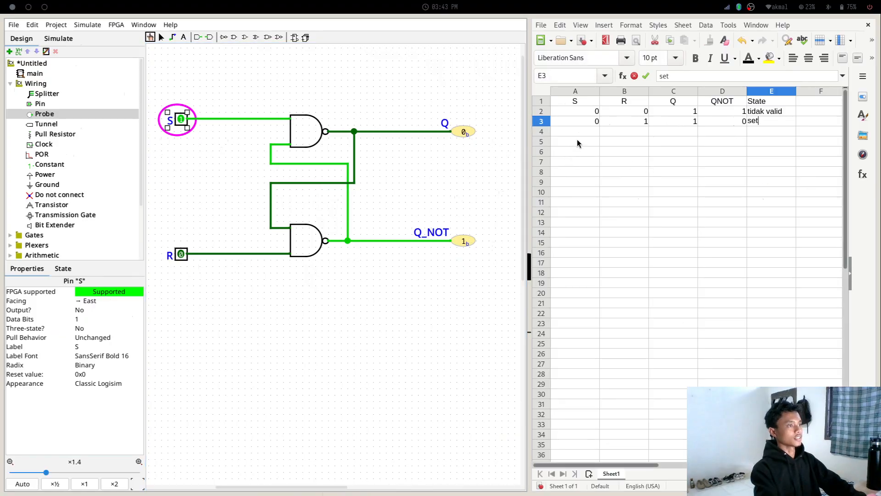
pyautogui.moveTo(579, 121); pyautogui.dragTo(583, 129)
pyautogui.write('1')
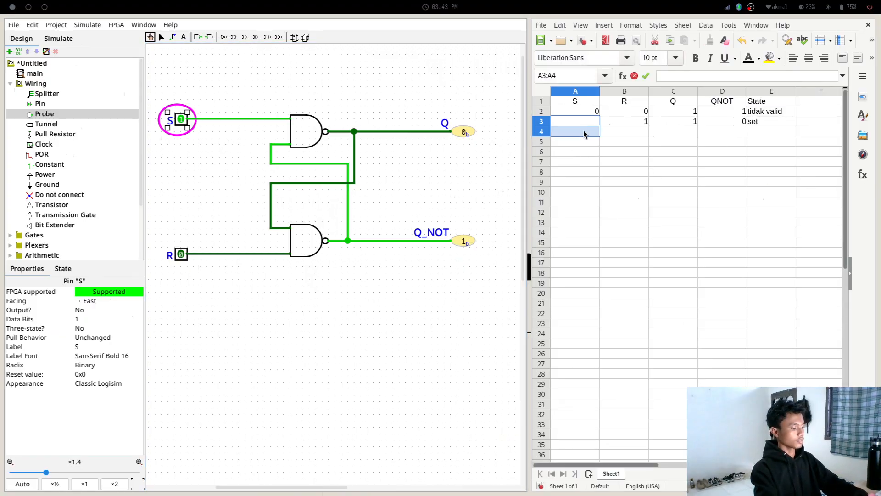
pyautogui.press('Escape')
pyautogui.click(582, 130)
pyautogui.write('1')
pyautogui.press('BackSpace')
pyautogui.press('Escape')
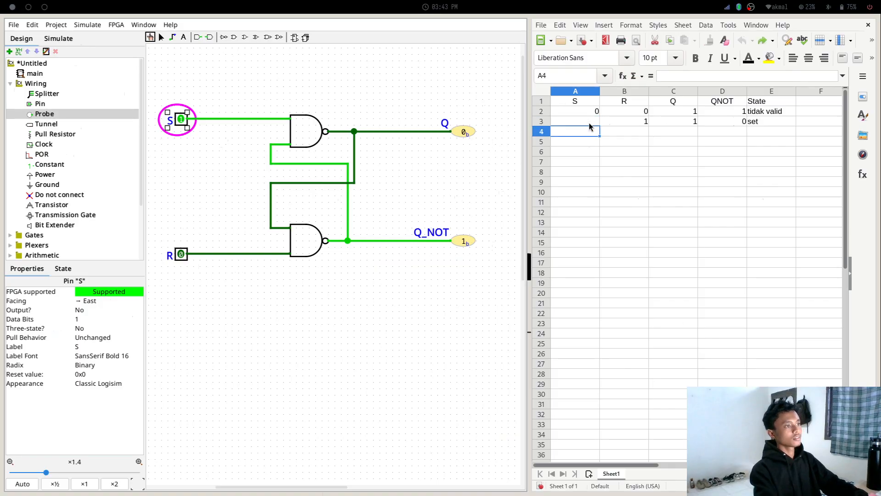
# Restore the S value 0 in cell A3 of the truth table
pyautogui.click(590, 121)
pyautogui.write('0')
pyautogui.press('Return')
# Record row 4 of the truth table as S 1, R 9, Q 0, QNOT 1 with the state "reset"
pyautogui.write('1')
pyautogui.press('Tab')
pyautogui.write('90')
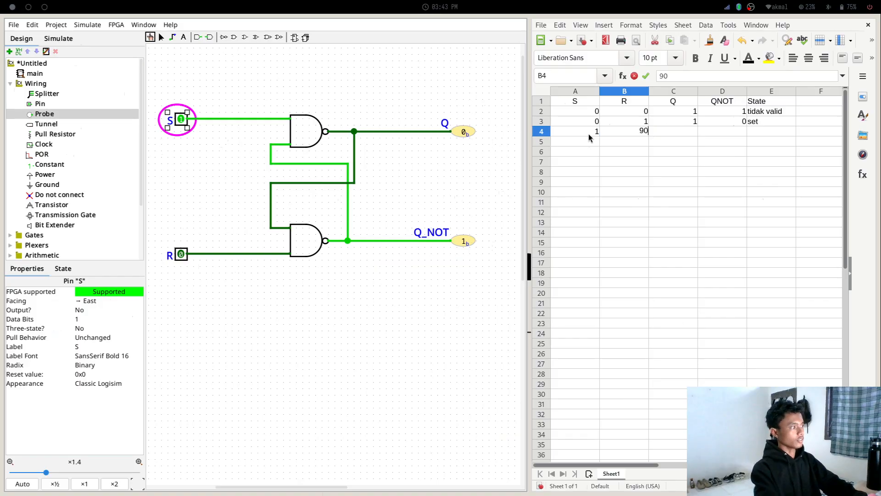
pyautogui.press('BackSpace')
pyautogui.press('BackSpace')
pyautogui.write('9')
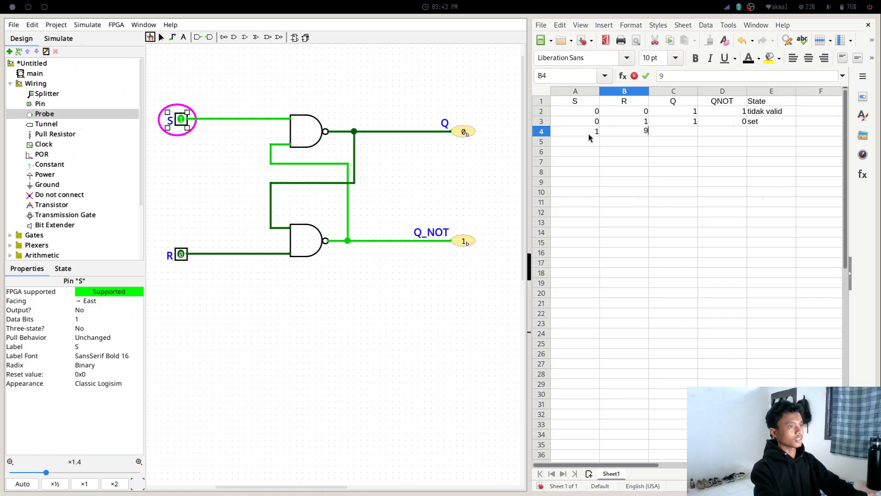
pyautogui.press('Tab')
pyautogui.write('0')
pyautogui.press('Tab')
pyautogui.write('1')
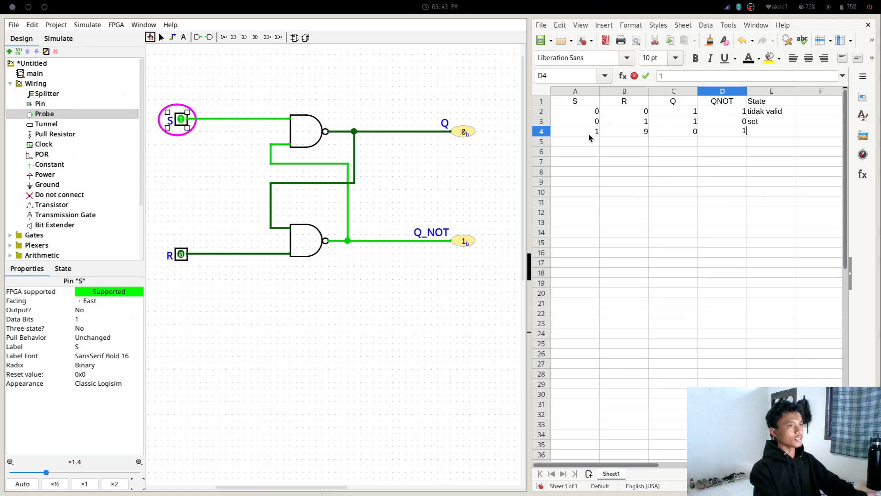
pyautogui.click(781, 130)
pyautogui.write('reset')
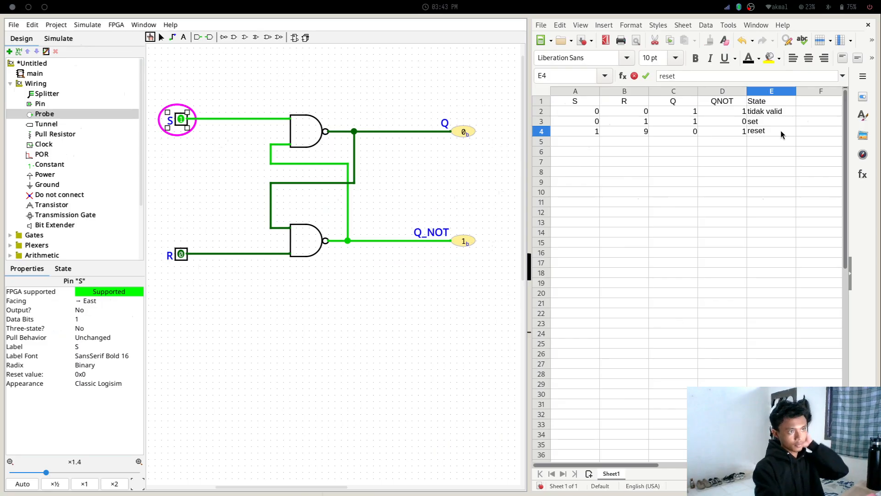
pyautogui.click(765, 181)
# Enter S 1 and R 1 as the input combination in row 5 of the truth table
pyautogui.click(585, 145)
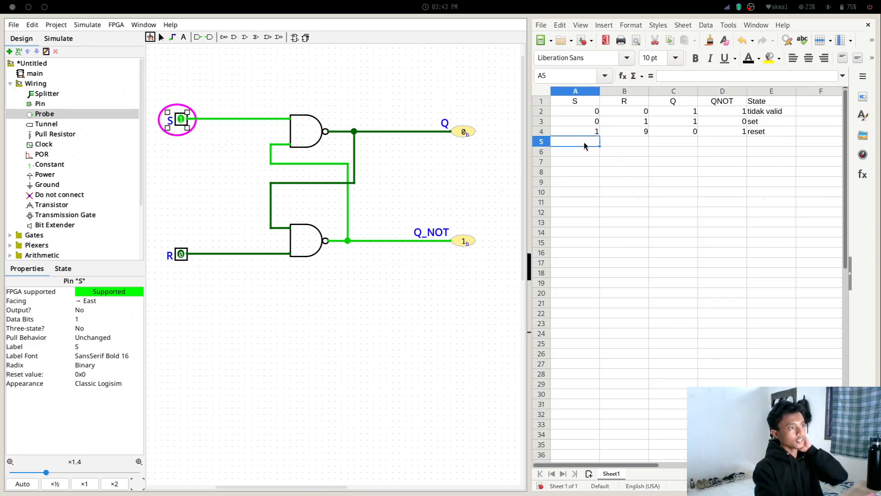
pyautogui.write('1')
pyautogui.press('Tab')
pyautogui.write('1')
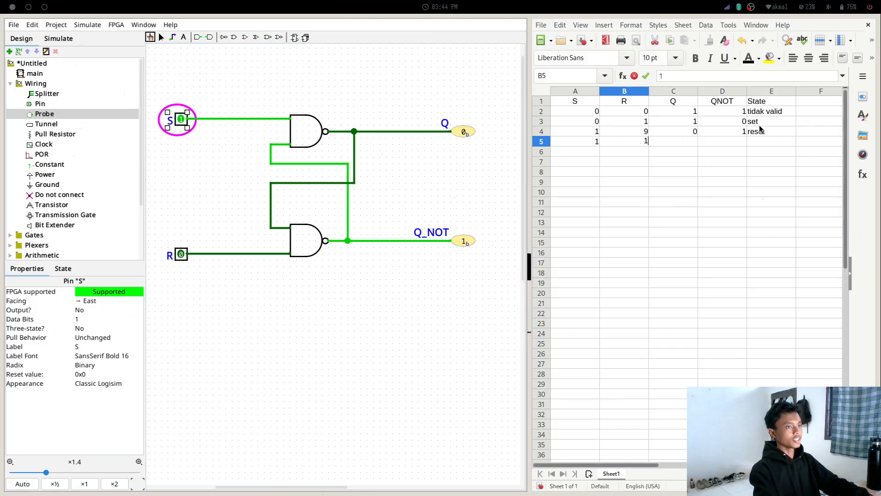
# Select spreadsheet row 4, switch the circuit's R pin to 1, and toggle it back to 0 to compare the outputs
pyautogui.click(542, 131)
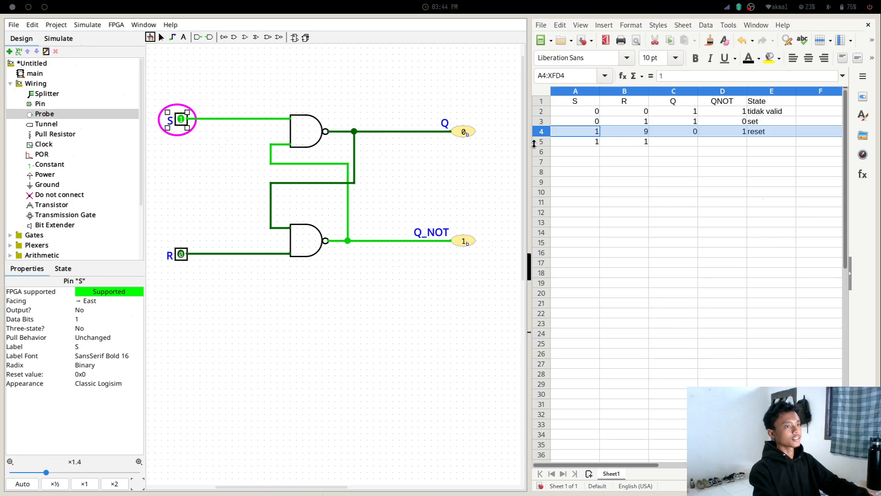
pyautogui.click(181, 255)
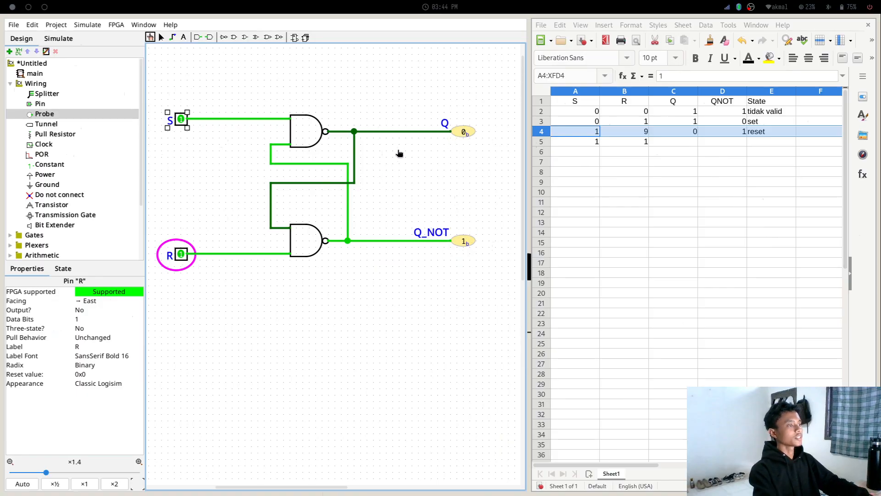
pyautogui.click(182, 257)
pyautogui.click(182, 257)
pyautogui.click(182, 257)
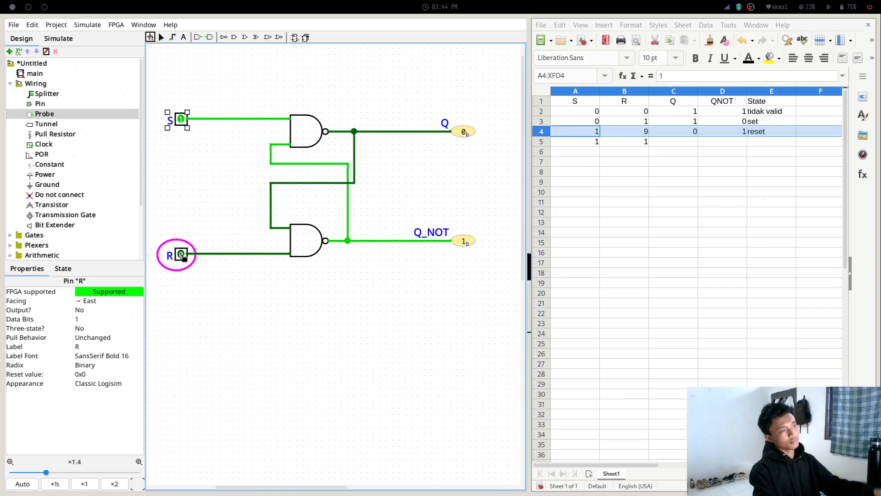
# Enter x for both Q and QNOT in row 5 of the truth table
pyautogui.click(665, 144)
pyautogui.write('x')
pyautogui.click(709, 141)
pyautogui.write('x')
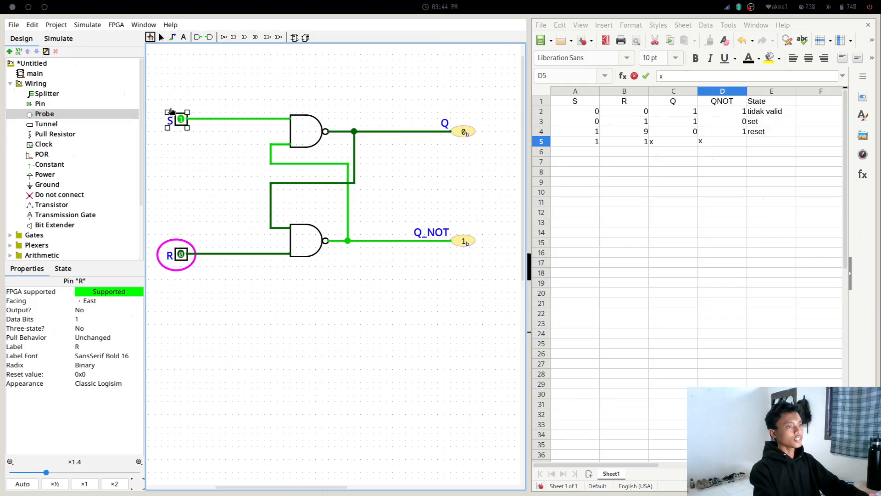
# Test the hold behaviour from the set state: switch S to 0 and R to 1, toggle S, and leave both pins at 1
pyautogui.click(181, 120)
pyautogui.click(181, 254)
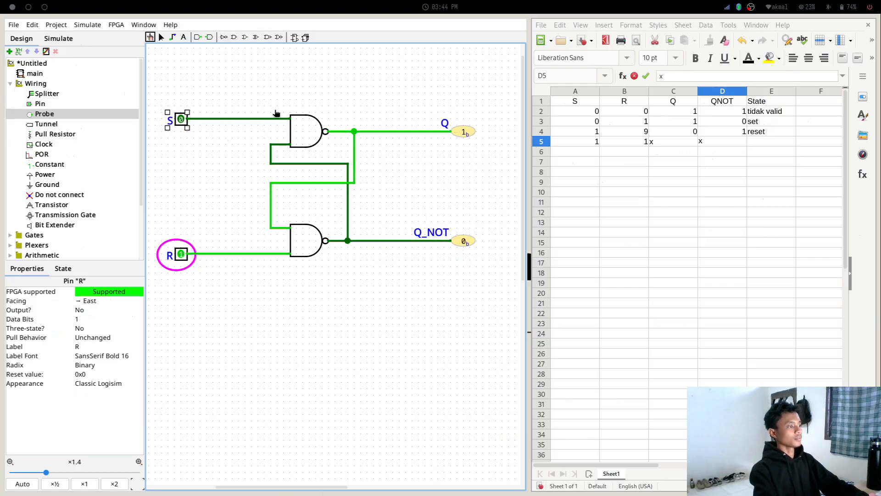
pyautogui.click(182, 120)
pyautogui.click(181, 120)
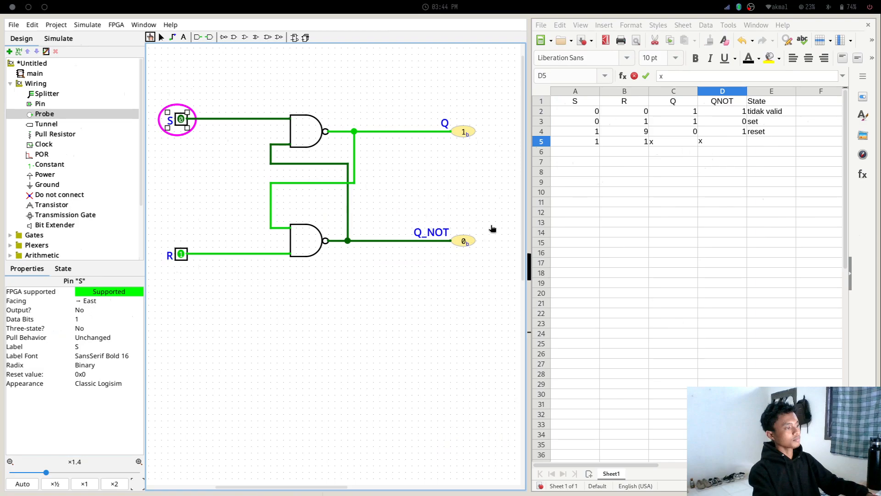
pyautogui.click(183, 121)
pyautogui.click(183, 121)
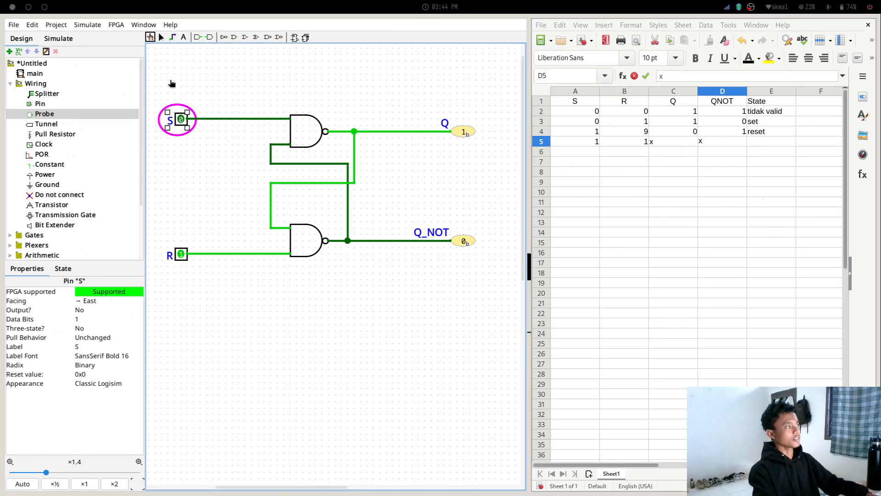
pyautogui.click(535, 122)
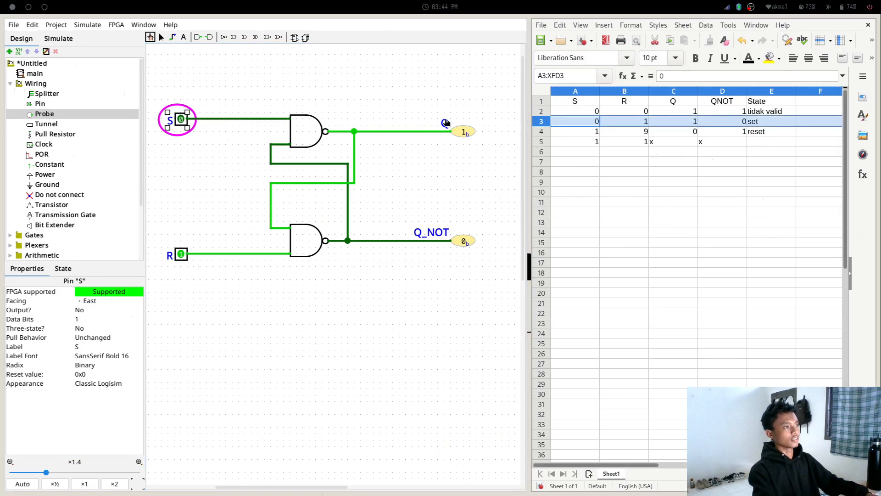
pyautogui.click(183, 120)
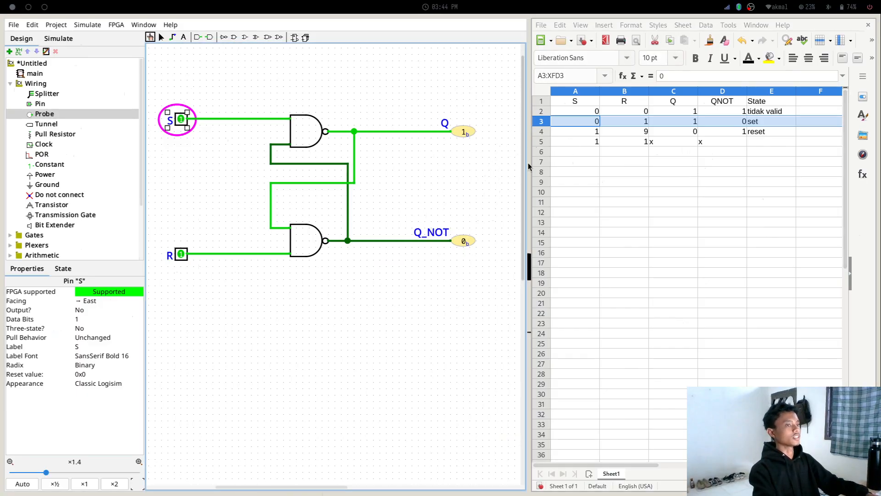
# Enter "tetap" as the state for row 5 in cell E5
pyautogui.click(758, 141)
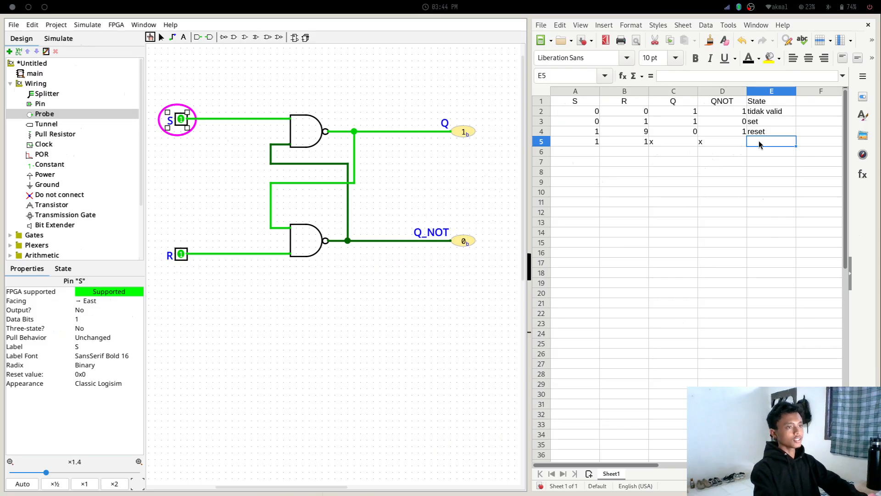
pyautogui.write('t')
pyautogui.press('BackSpace')
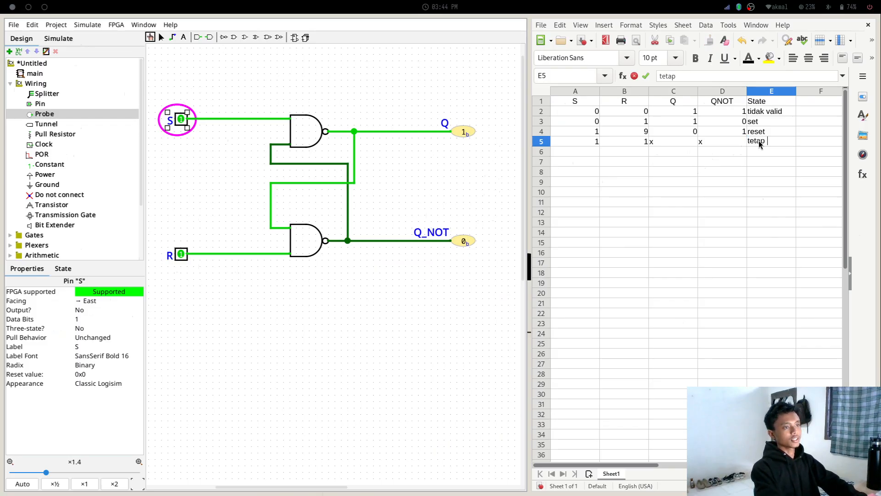
pyautogui.press('BackSpace')
pyautogui.press('BackSpace')
pyautogui.write('tida be')
pyautogui.press('BackSpace')
pyautogui.press('BackSpace')
pyautogui.write('ak')
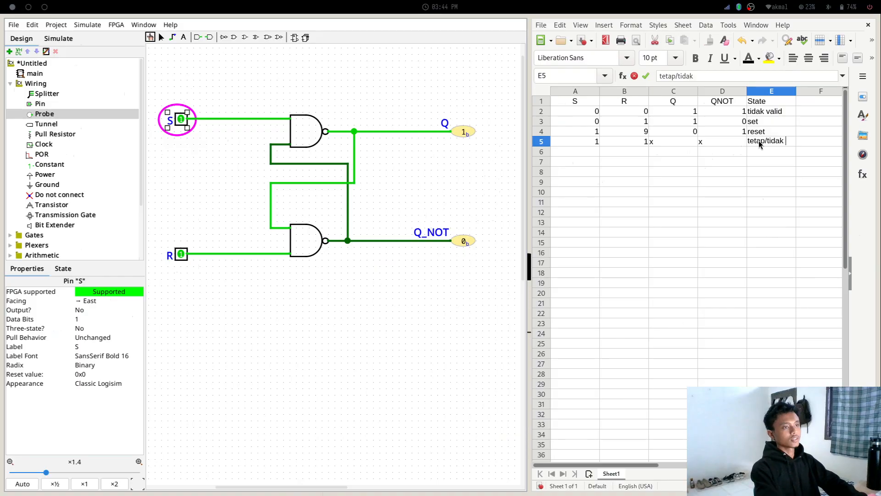
pyautogui.press('BackSpace')
pyautogui.press('BackSpace')
pyautogui.press('BackSpace')
pyautogui.press('BackSpace')
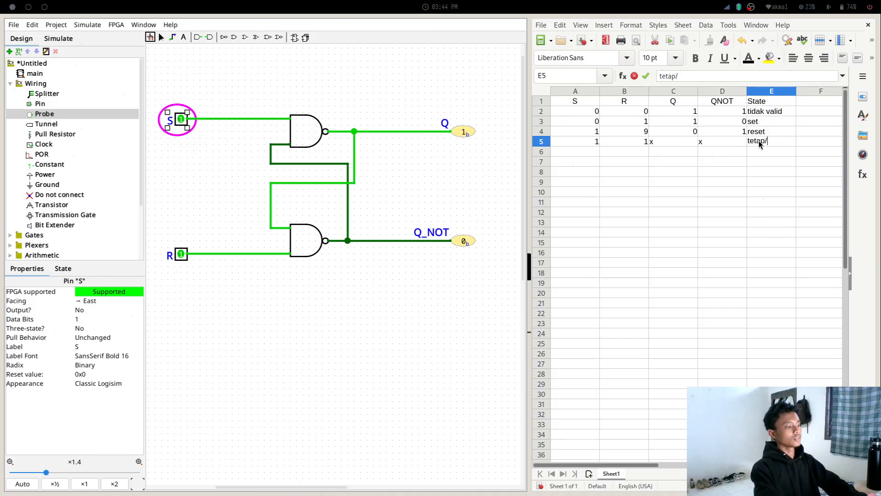
pyautogui.click(762, 159)
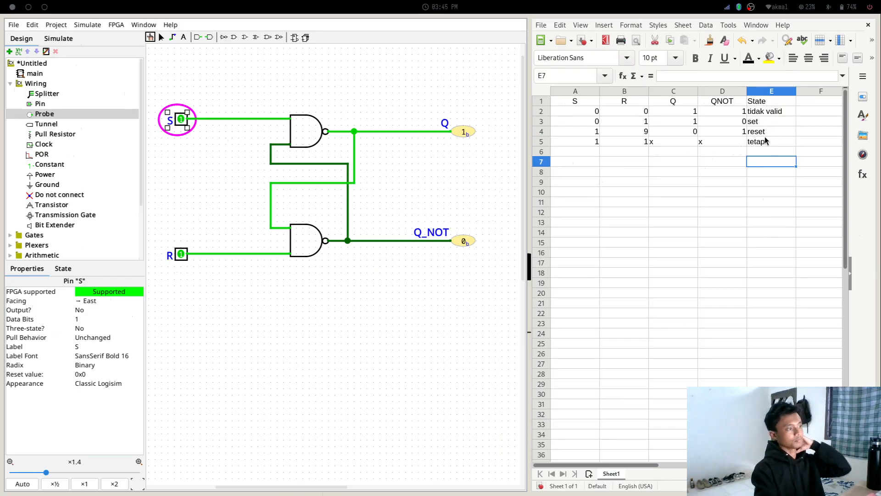
# Switch the S and R pins to 0 and toggle S between 1 and 0 to check the latch outputs
pyautogui.click(526, 285)
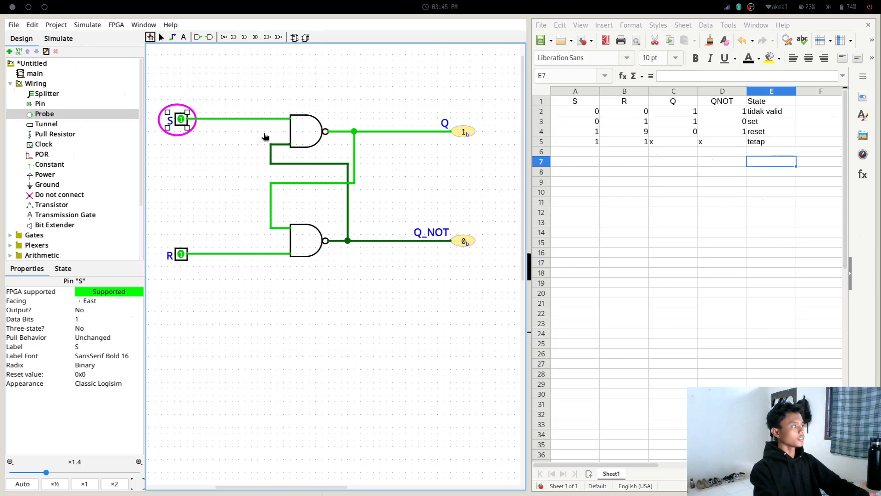
pyautogui.click(181, 120)
pyautogui.click(181, 254)
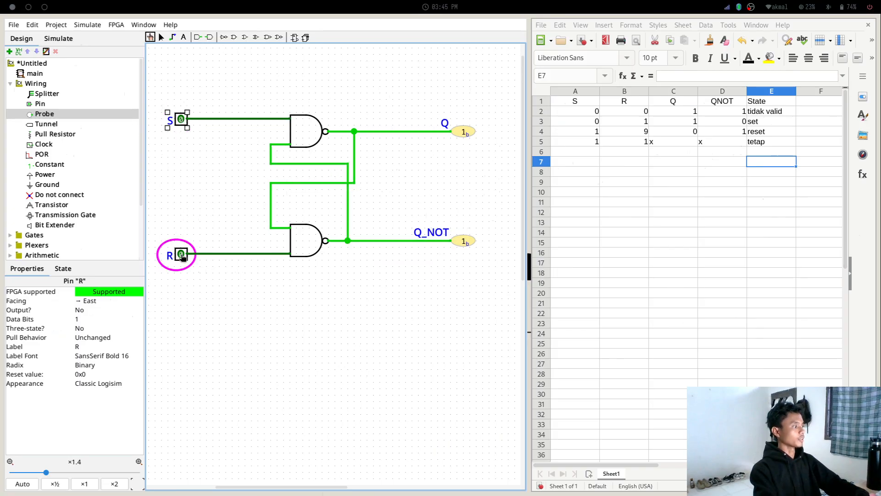
pyautogui.click(181, 120)
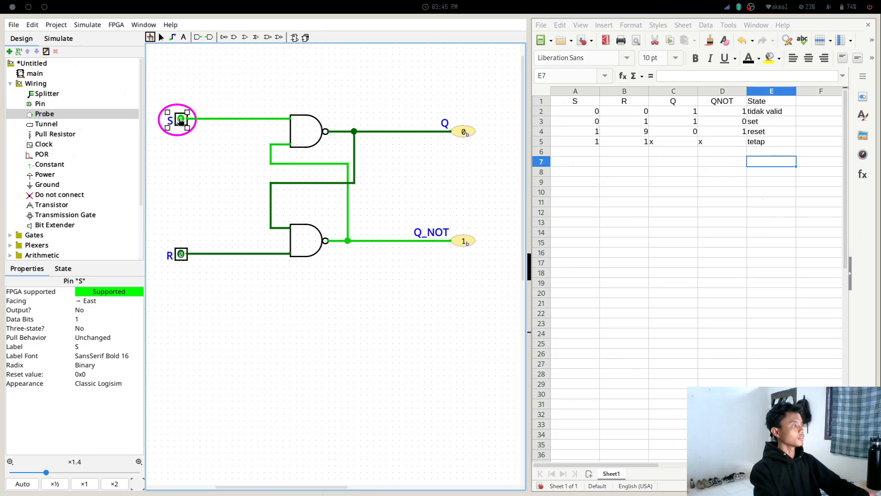
pyautogui.click(181, 120)
pyautogui.click(180, 120)
pyautogui.click(181, 120)
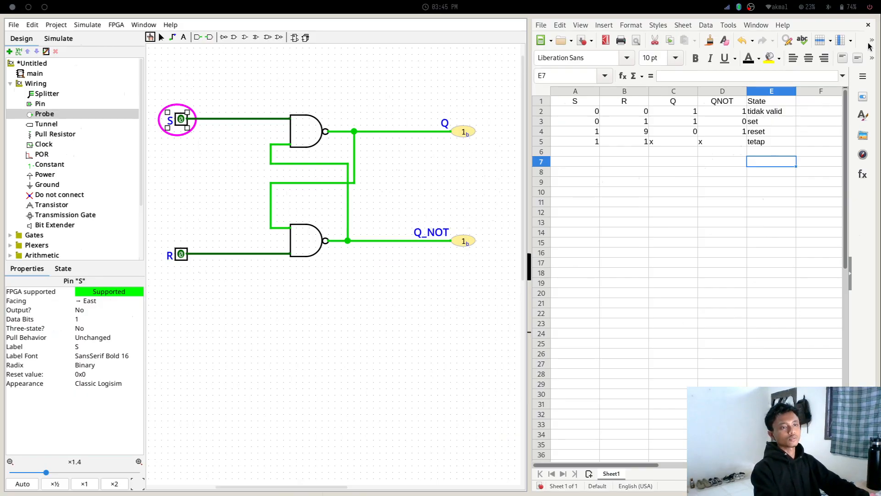
pyautogui.click(328, 413)
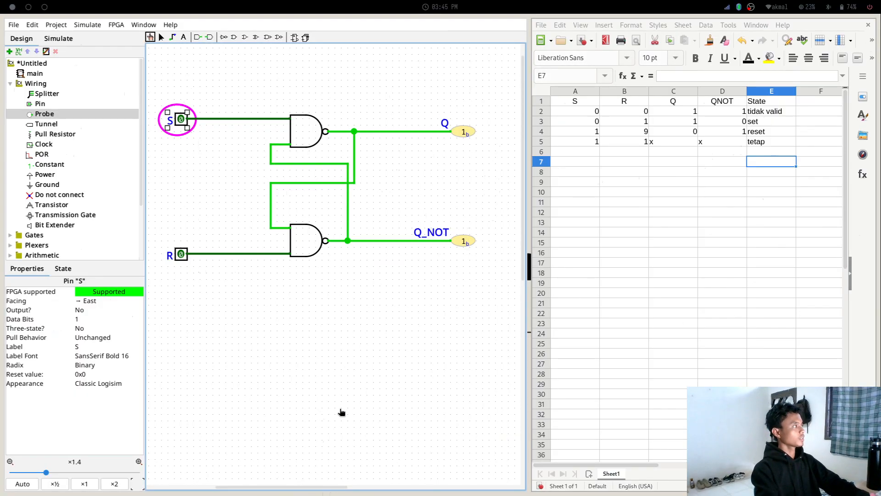